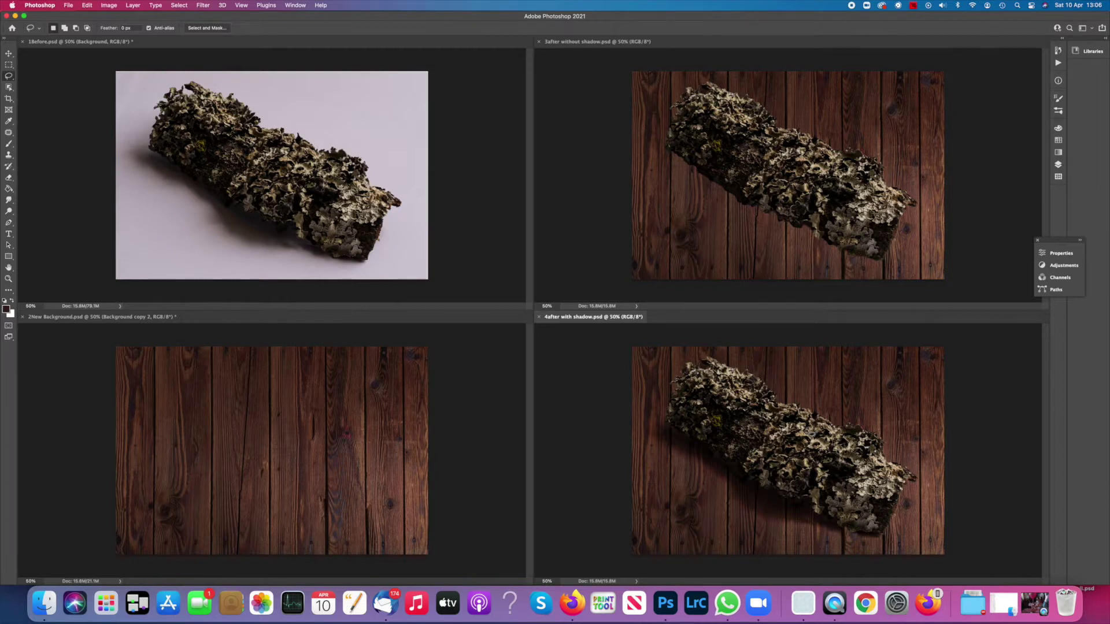
Step: Consolidate all open documents into tabs and look at the plain wood background
{"action": "left_click", "coordinate": [295, 5]}
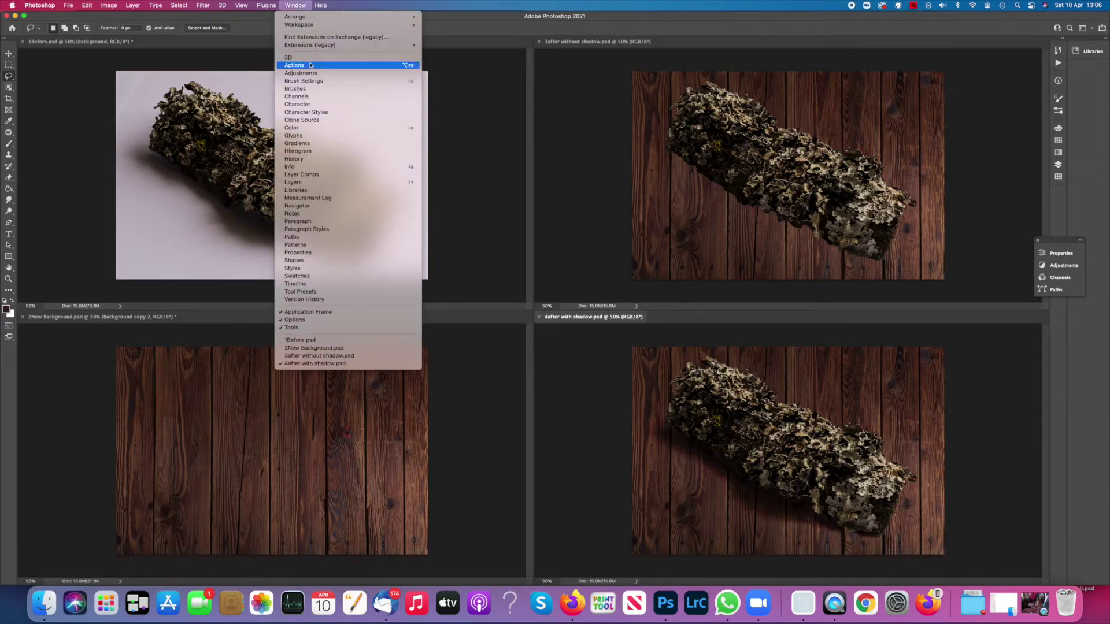
{"action": "mouse_move", "coordinate": [347, 17]}
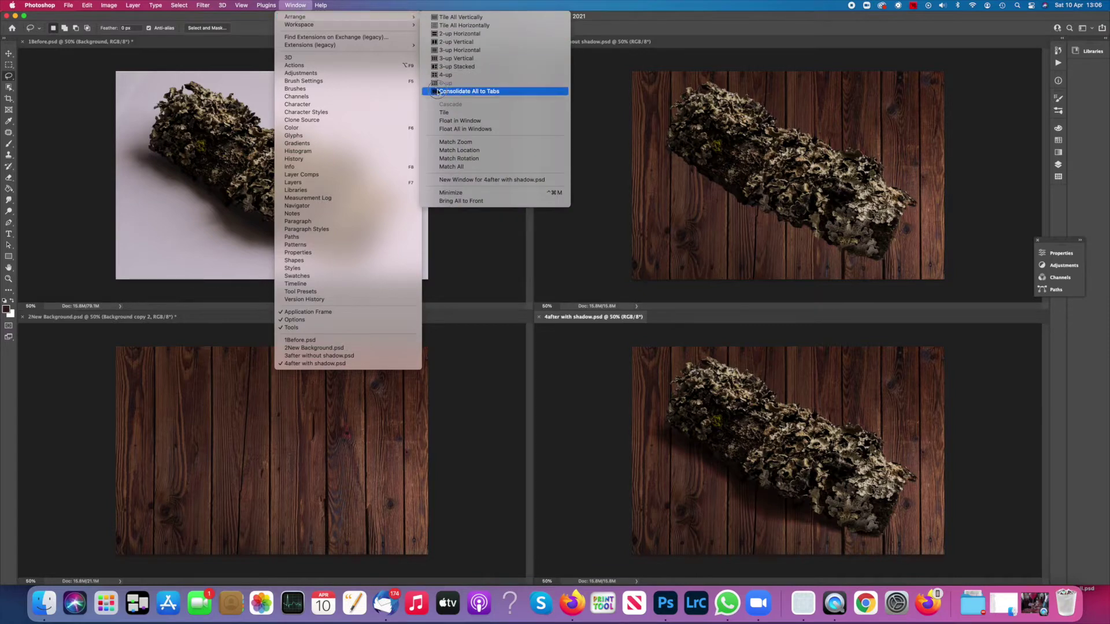
{"action": "left_click", "coordinate": [468, 91]}
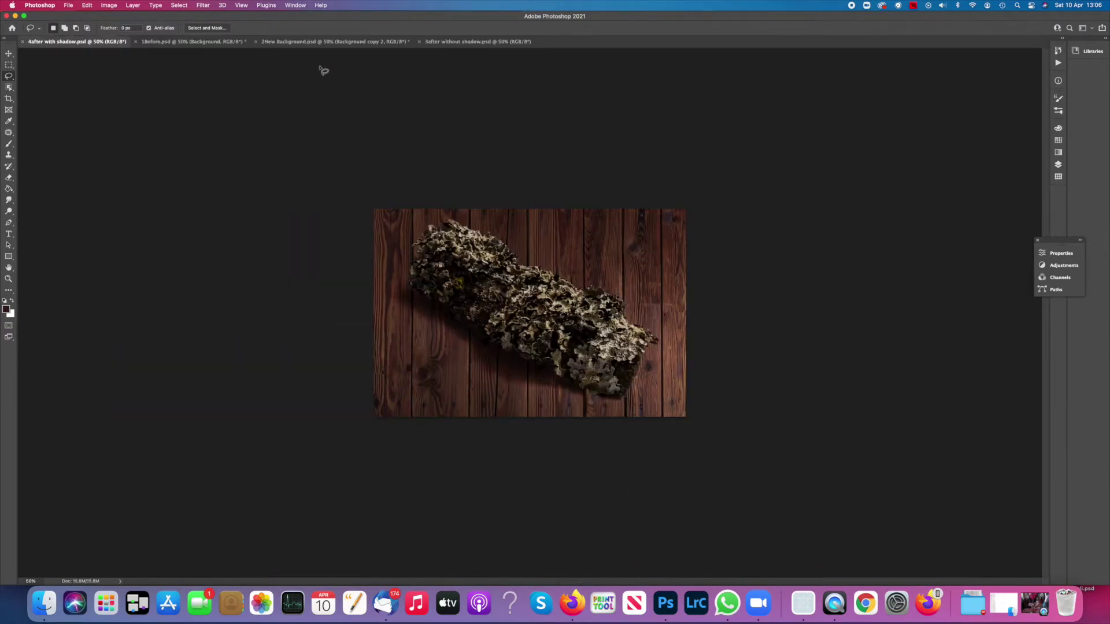
{"action": "left_click", "coordinate": [334, 42]}
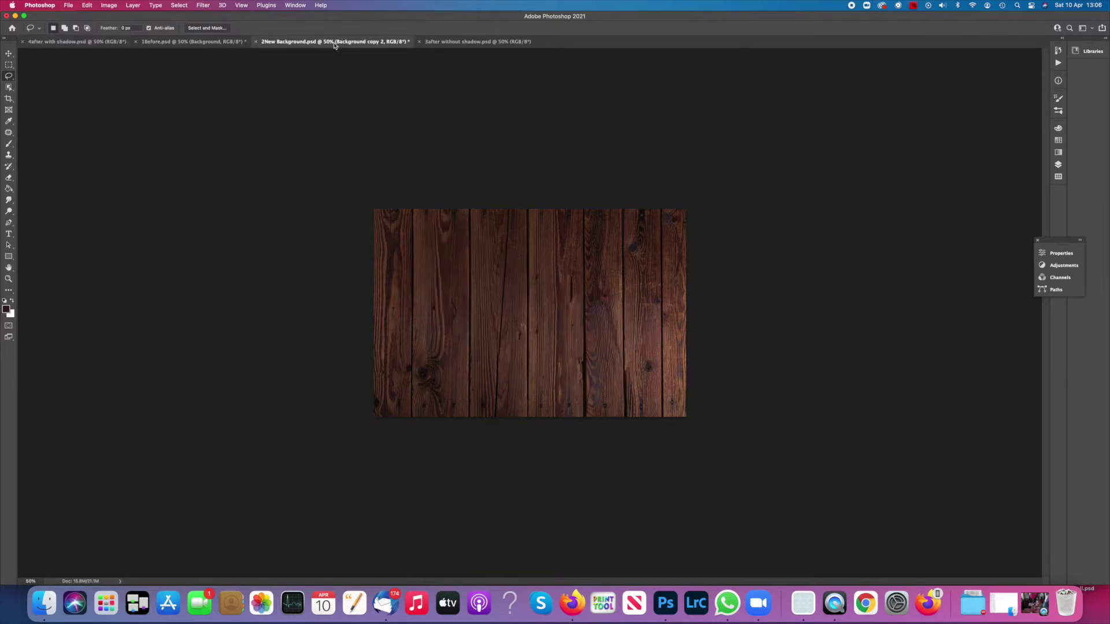
Step: Duplicate the lichen photo layer from 1Before into 2New Background.psd
{"action": "left_click", "coordinate": [168, 41]}
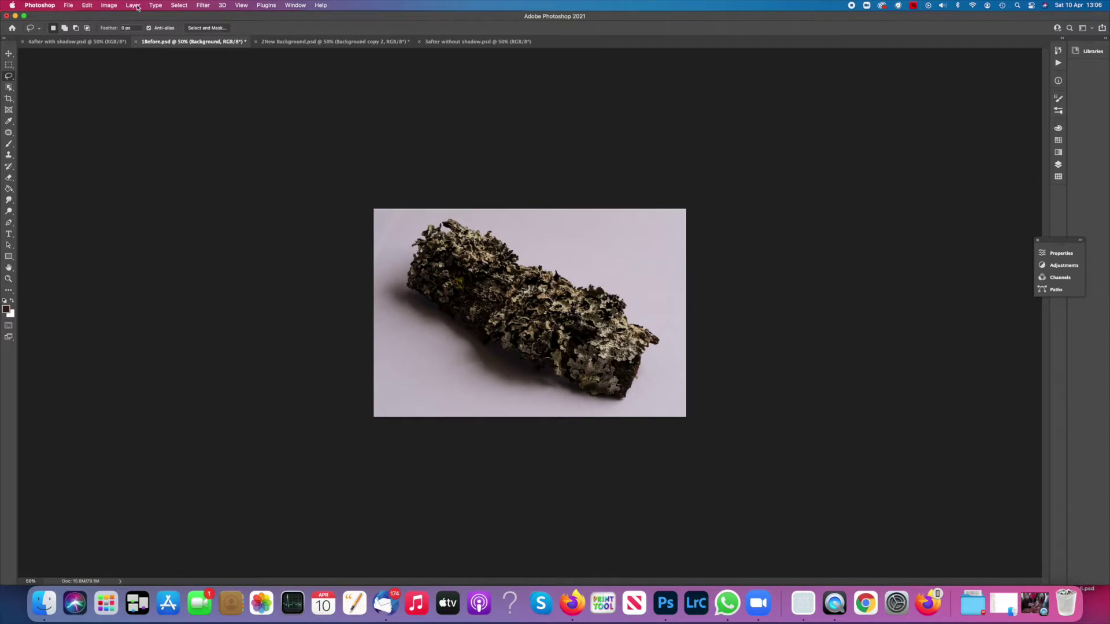
{"action": "left_click", "coordinate": [133, 5]}
{"action": "left_click", "coordinate": [150, 41]}
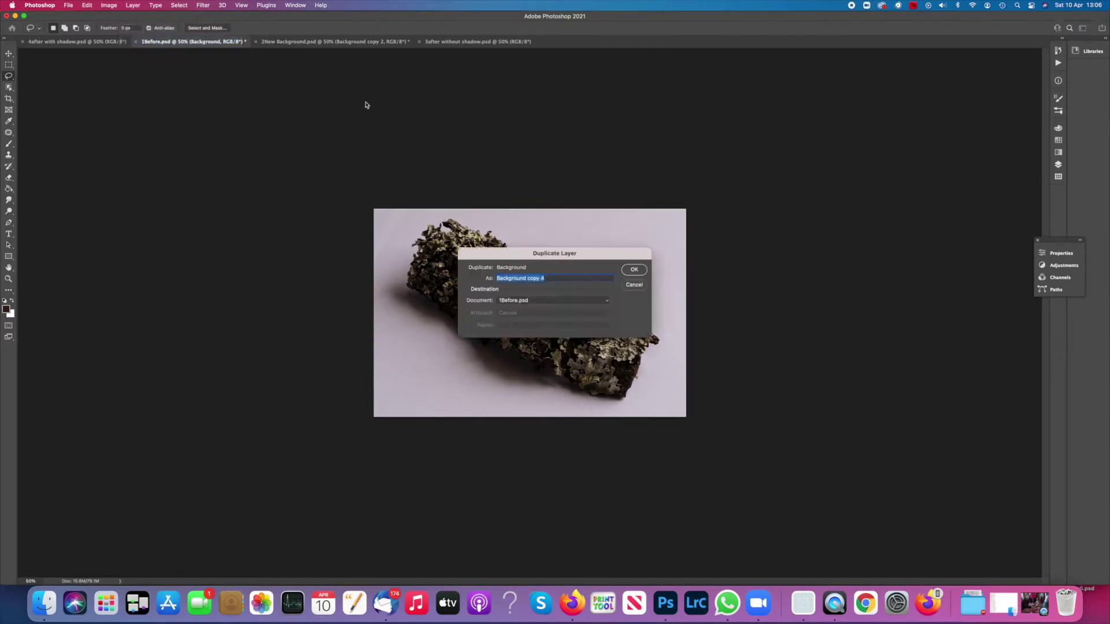
{"action": "left_click", "coordinate": [532, 303]}
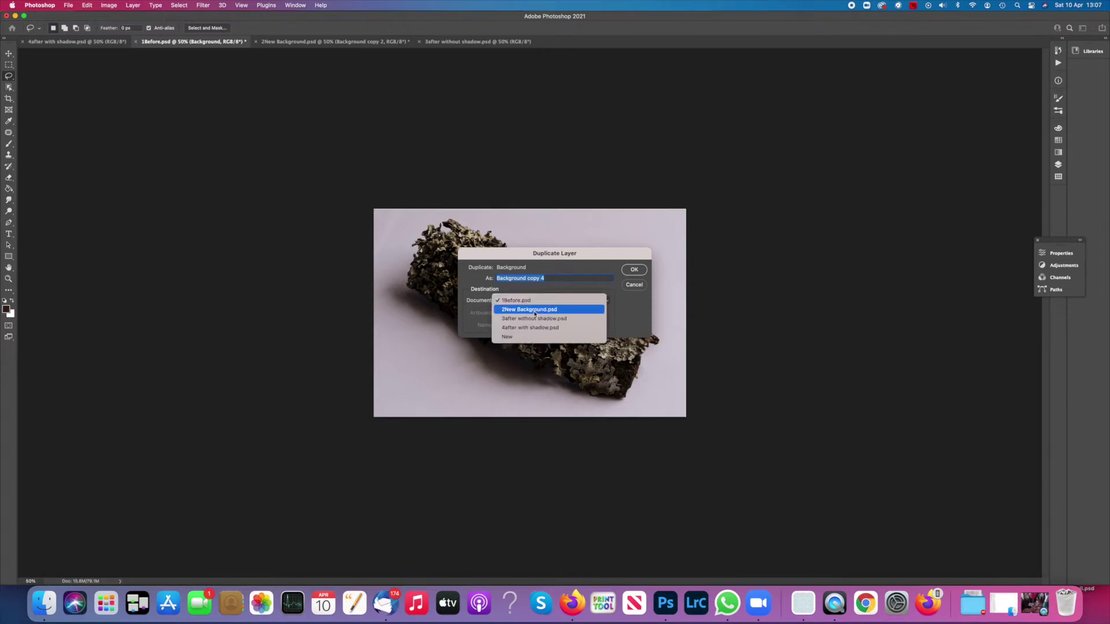
{"action": "left_click", "coordinate": [535, 310]}
{"action": "left_click", "coordinate": [635, 270]}
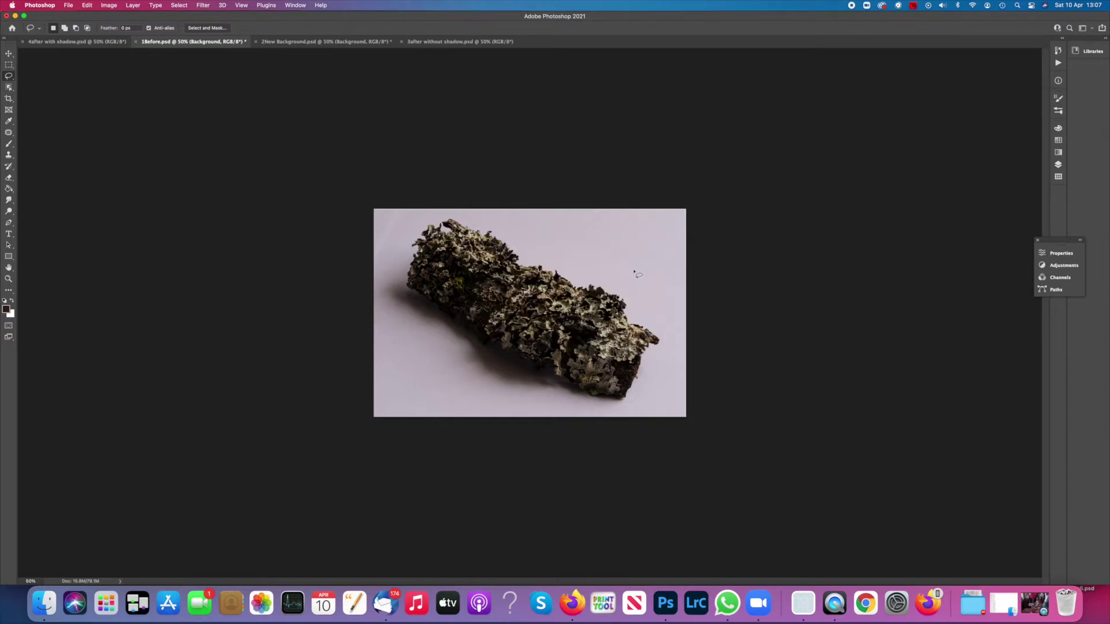
{"action": "left_click", "coordinate": [297, 43]}
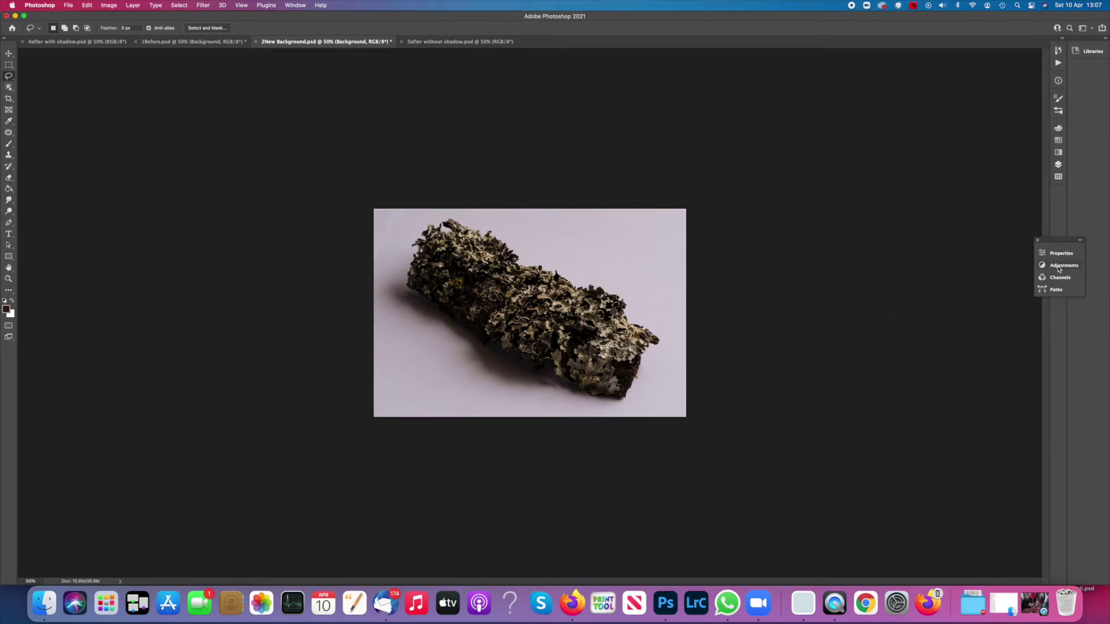
Step: Show the Layers panel, toggle the lichen layer to check the planks, and view at 100%
{"action": "left_click", "coordinate": [1058, 166]}
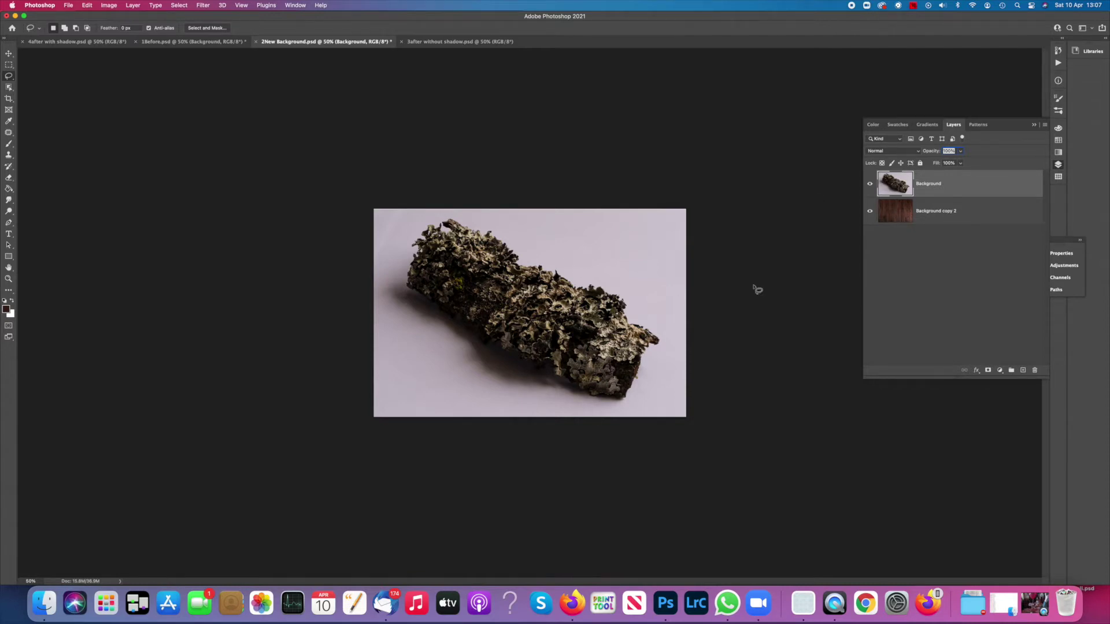
{"action": "left_click", "coordinate": [870, 184]}
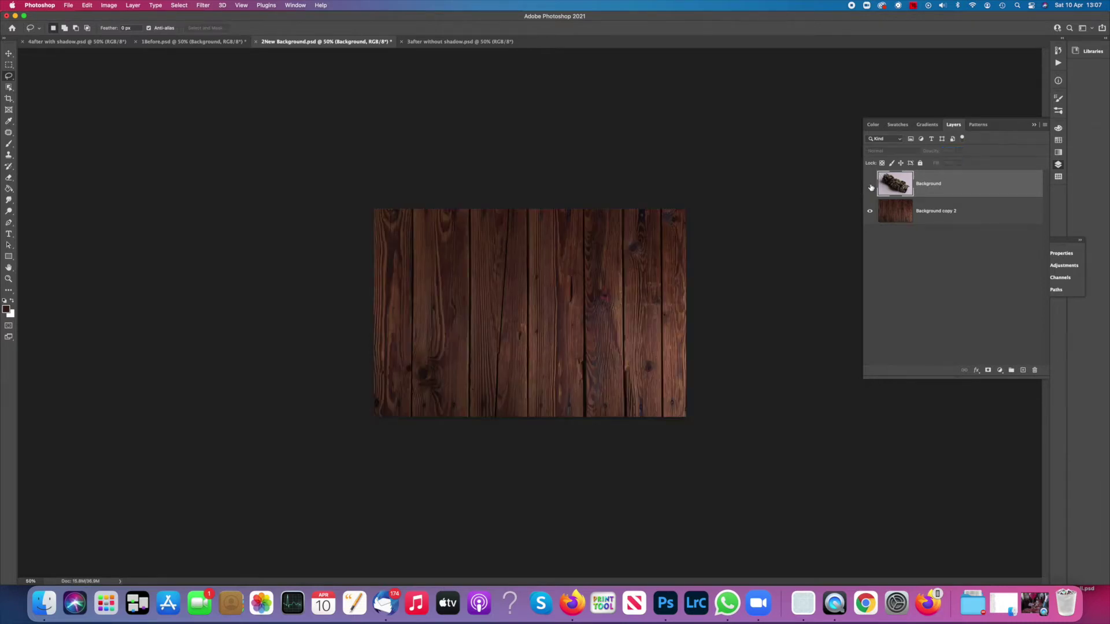
{"action": "left_click", "coordinate": [870, 184]}
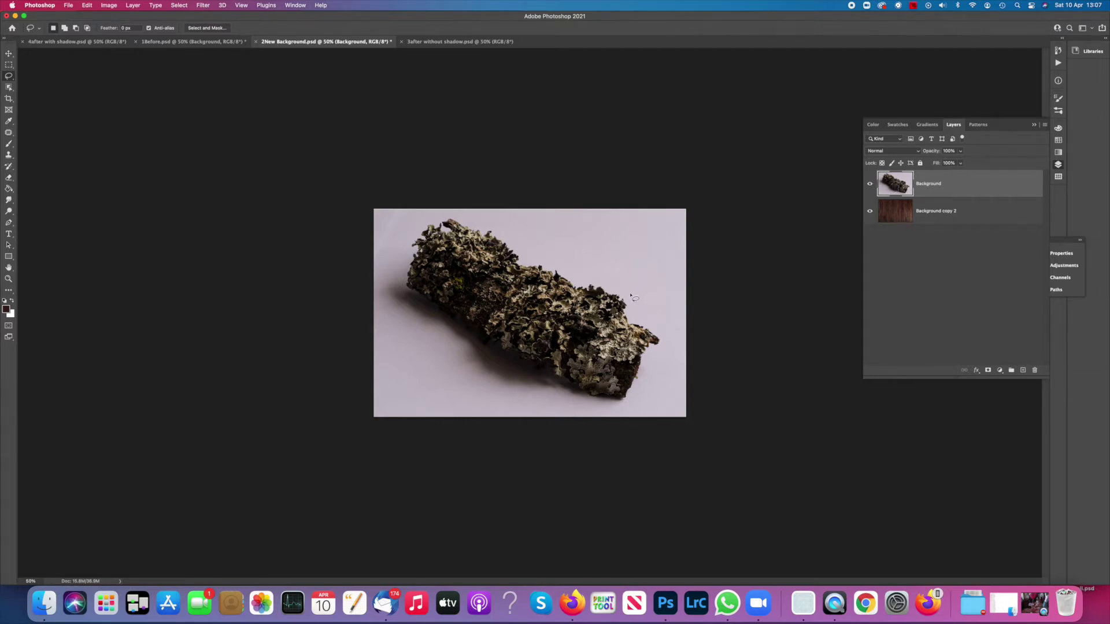
{"action": "key", "text": "super+1"}
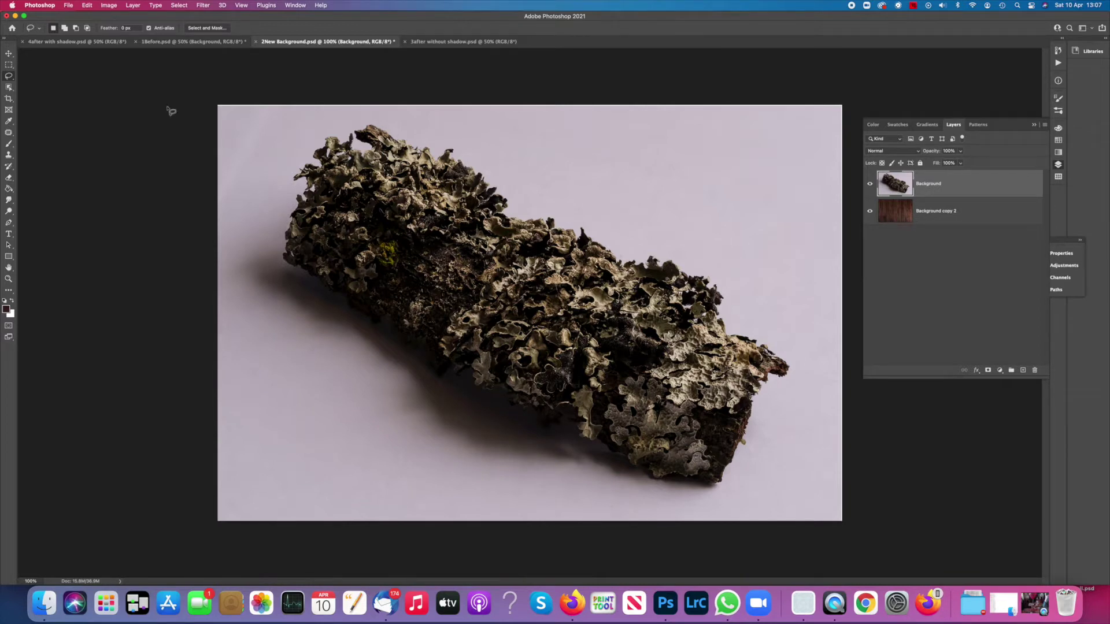
Step: Switch to the Quick Selection Tool and run Select Subject on the lichen bark
{"action": "left_click", "coordinate": [9, 87]}
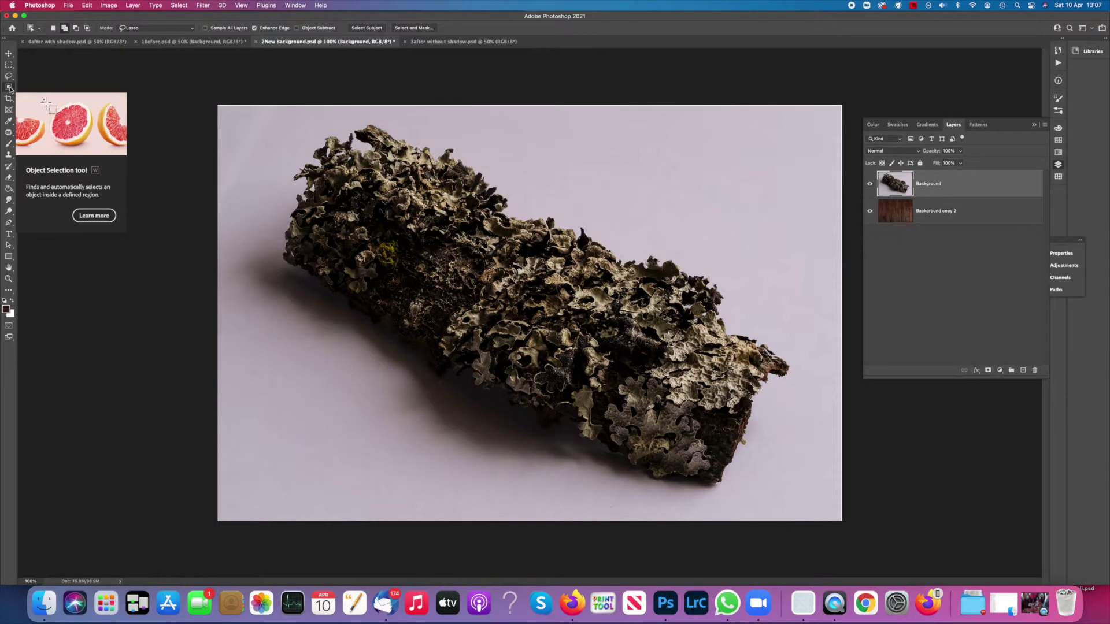
{"action": "left_click", "coordinate": [9, 88]}
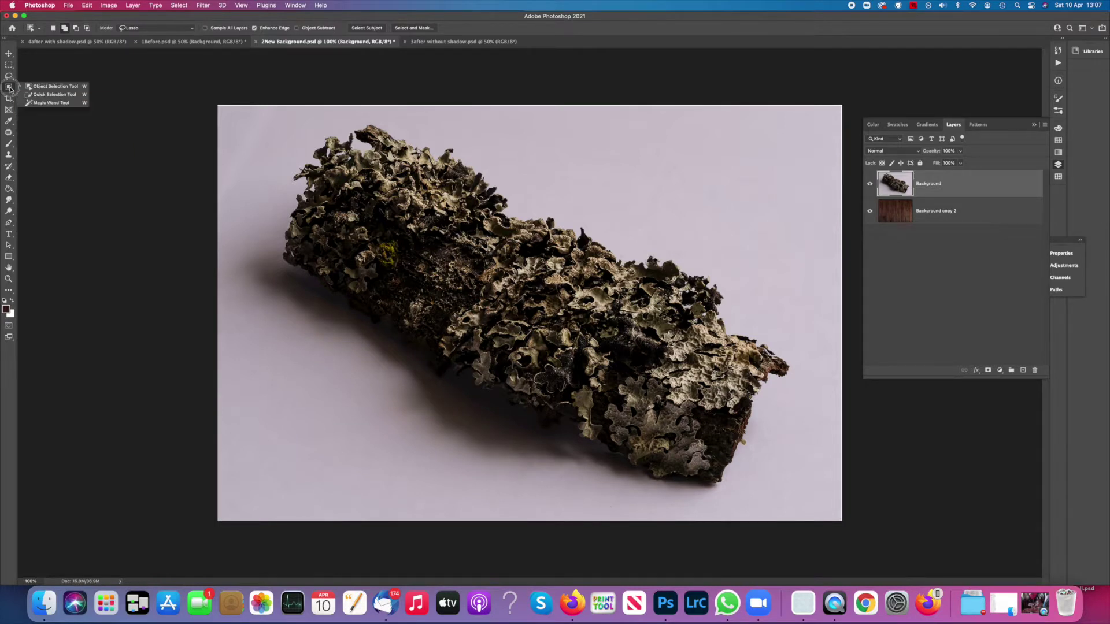
{"action": "left_click", "coordinate": [53, 95]}
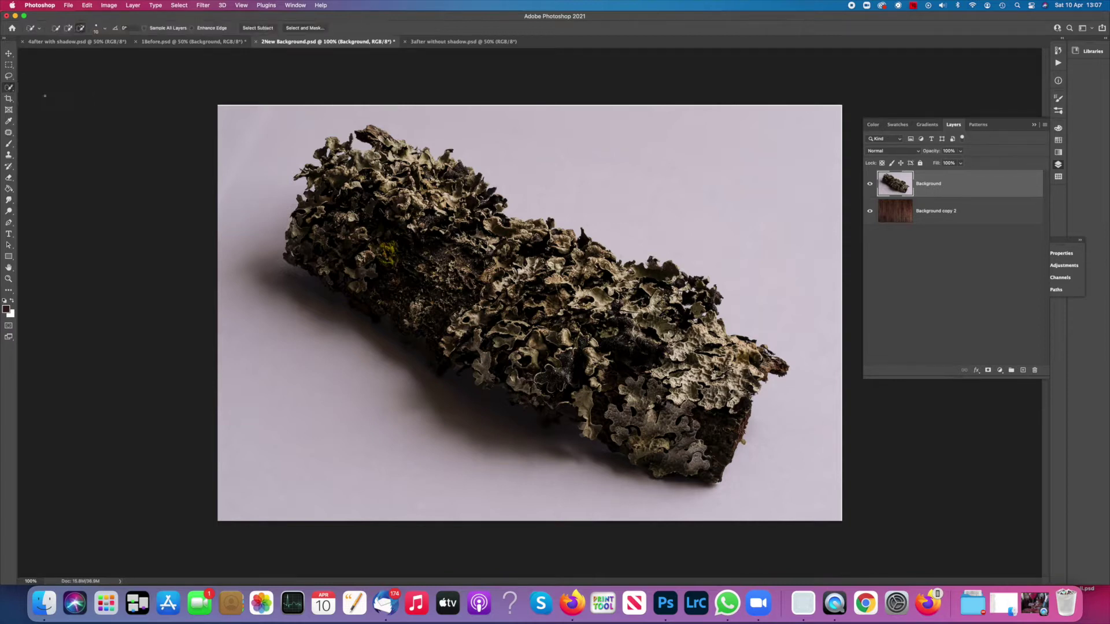
{"action": "left_click", "coordinate": [252, 28]}
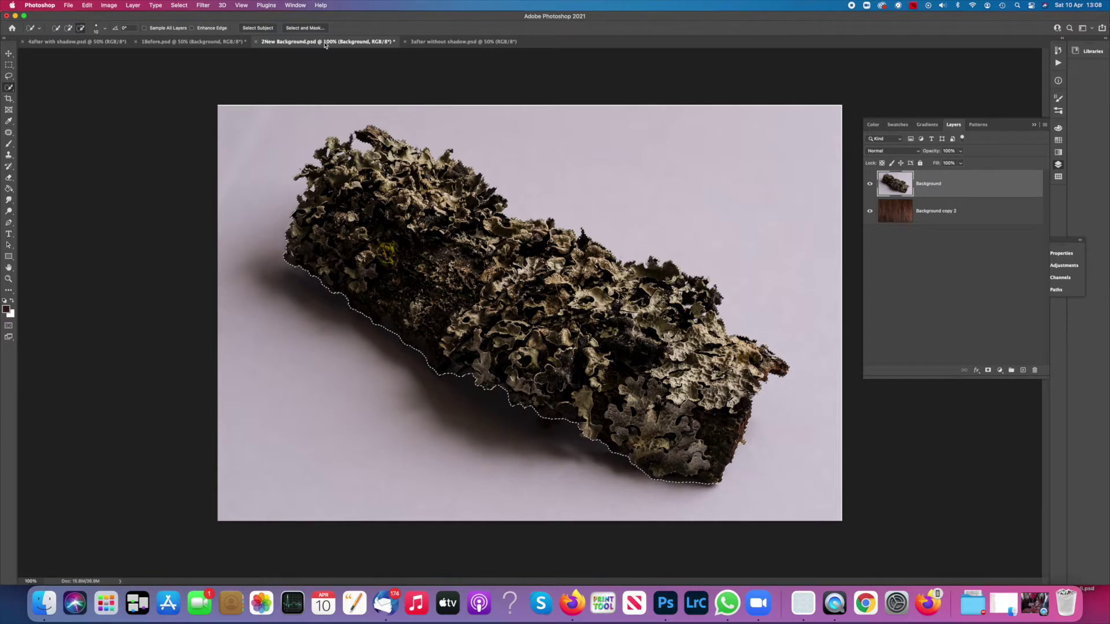
Step: Open Select and Mask and pan around the lichen to inspect the selection edges
{"action": "left_click", "coordinate": [301, 29]}
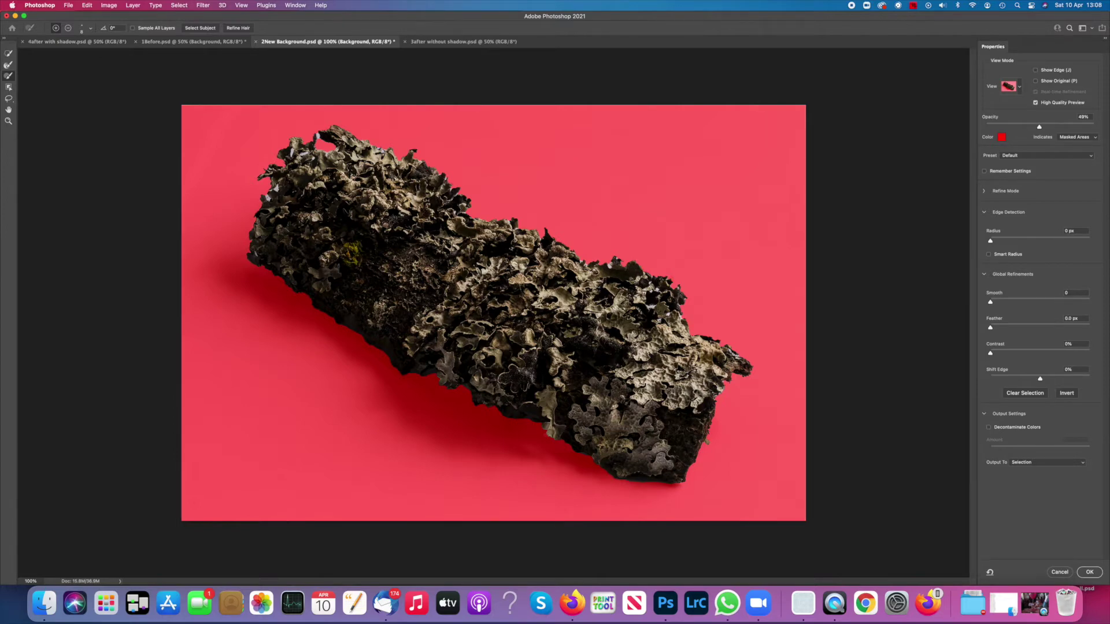
{"action": "scroll", "coordinate": [266, 198], "scroll_direction": "up", "scroll_amount": 8}
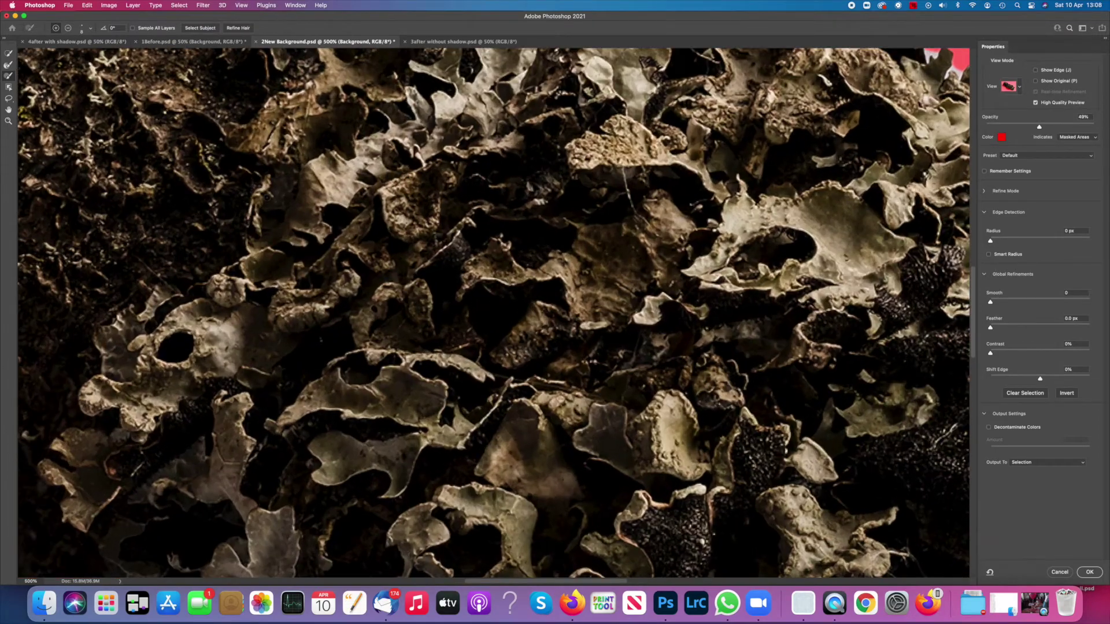
{"action": "scroll", "coordinate": [266, 198], "scroll_direction": "right", "scroll_amount": 2}
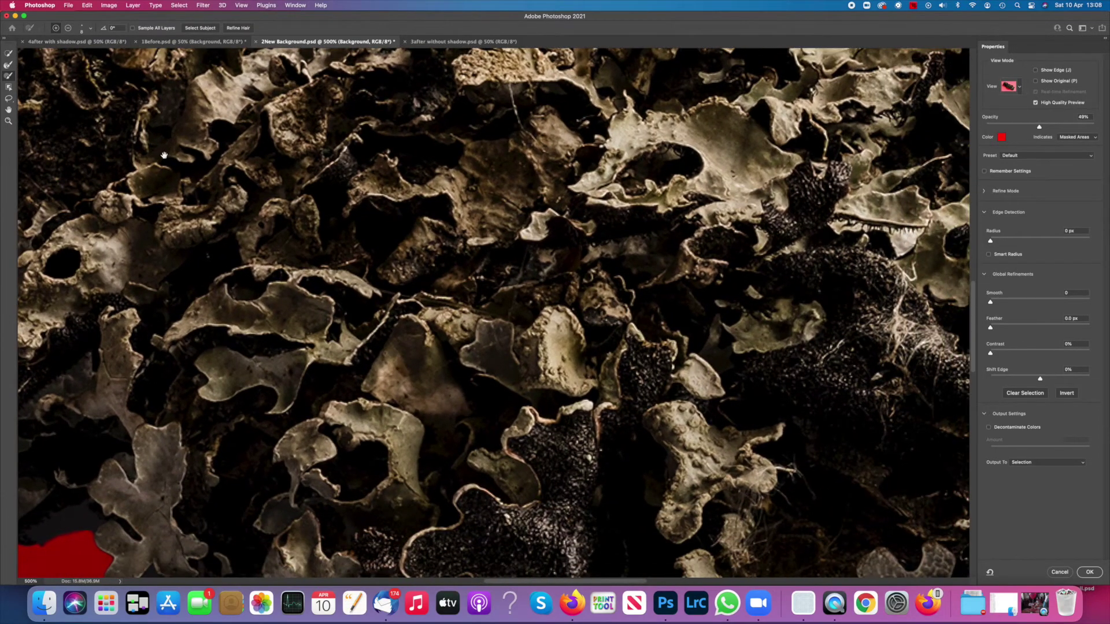
{"action": "scroll", "coordinate": [164, 155], "scroll_direction": "down", "scroll_amount": 10}
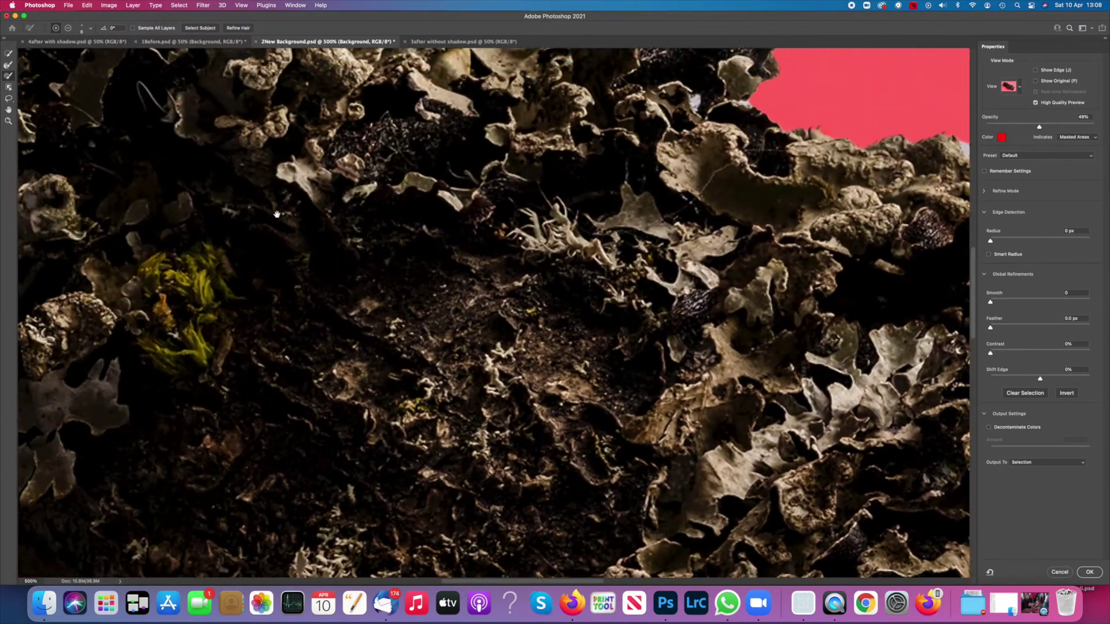
{"action": "scroll", "coordinate": [277, 215], "scroll_direction": "left", "scroll_amount": 10}
{"action": "scroll", "coordinate": [277, 214], "scroll_direction": "up", "scroll_amount": 6}
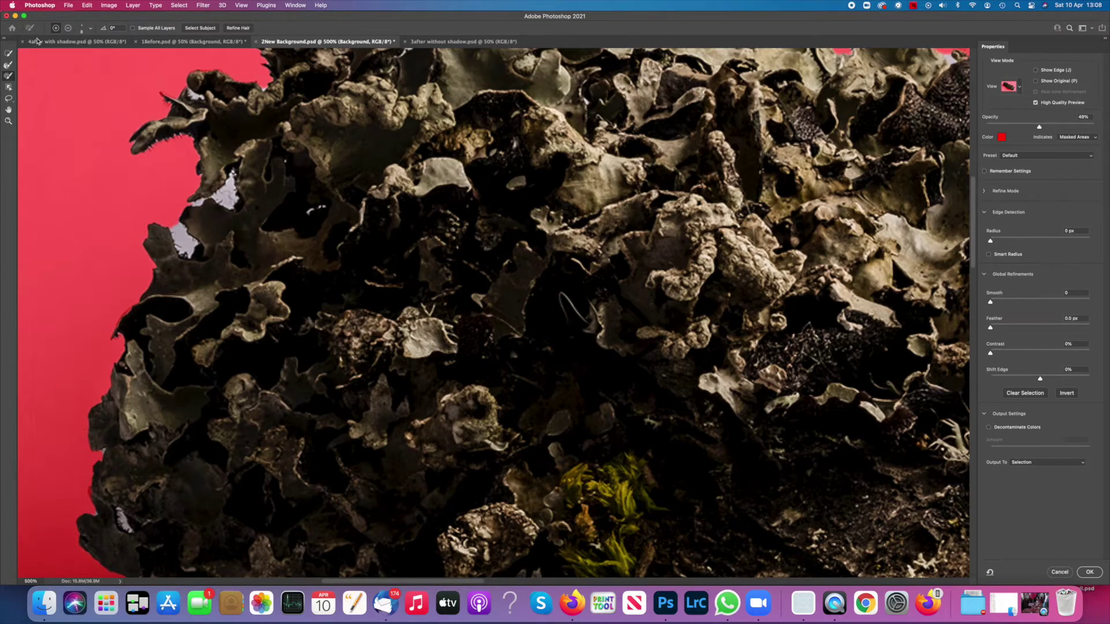
Step: Brush out the lavender patches and gaps around and inside the lichen edges
{"action": "left_click", "coordinate": [68, 29]}
{"action": "mouse_move", "coordinate": [178, 231]}
{"action": "left_mouse_down"}
{"action": "mouse_move", "coordinate": [190, 248]}
{"action": "mouse_move", "coordinate": [185, 237]}
{"action": "mouse_move", "coordinate": [171, 243]}
{"action": "mouse_move", "coordinate": [182, 255]}
{"action": "left_mouse_up"}
{"action": "mouse_move", "coordinate": [193, 206]}
{"action": "left_mouse_down"}
{"action": "mouse_move", "coordinate": [230, 200]}
{"action": "mouse_move", "coordinate": [232, 179]}
{"action": "mouse_move", "coordinate": [228, 196]}
{"action": "left_mouse_up"}
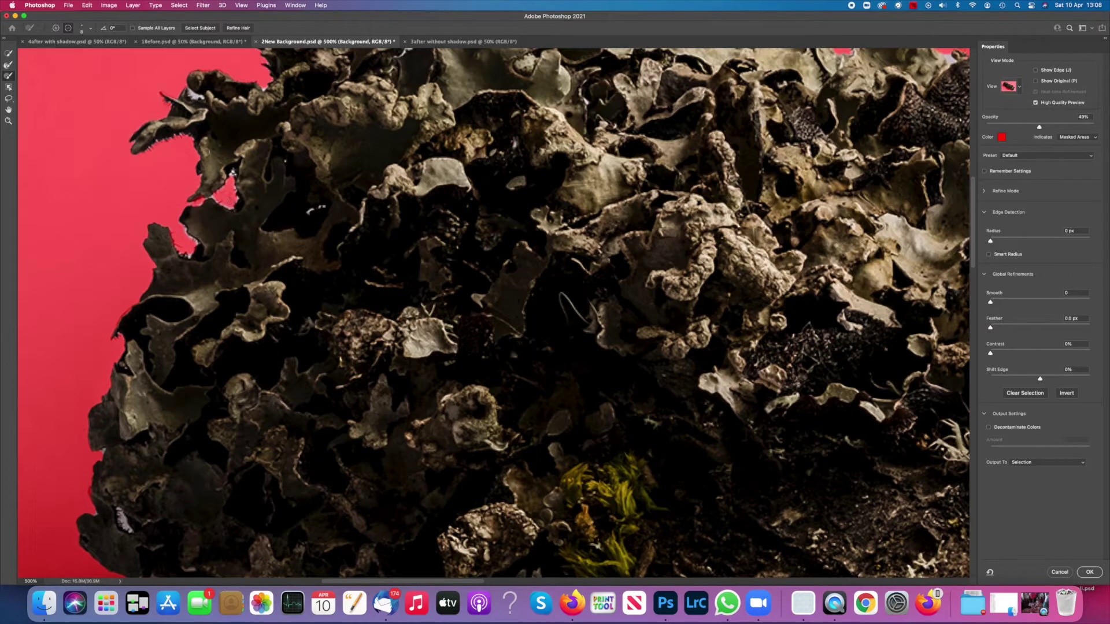
{"action": "left_click_drag", "start_coordinate": [193, 99], "coordinate": [191, 111]}
{"action": "left_click_drag", "start_coordinate": [119, 512], "coordinate": [127, 528]}
{"action": "left_click_drag", "start_coordinate": [277, 231], "coordinate": [245, 329]}
{"action": "left_click_drag", "start_coordinate": [395, 67], "coordinate": [401, 87]}
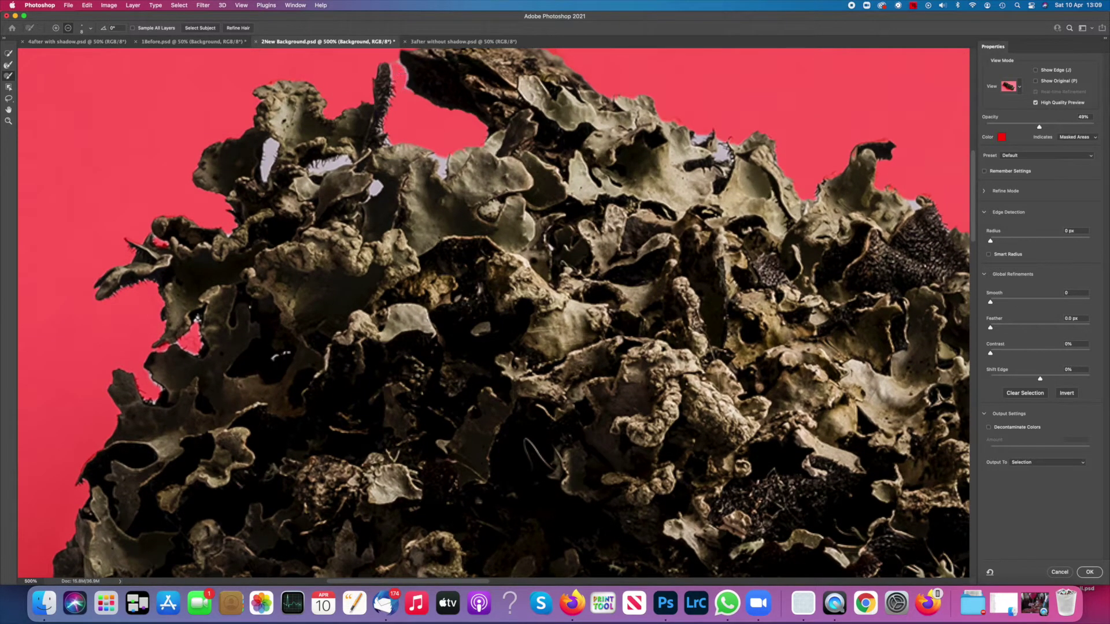
{"action": "mouse_move", "coordinate": [270, 139]}
{"action": "left_mouse_down"}
{"action": "mouse_move", "coordinate": [265, 178]}
{"action": "mouse_move", "coordinate": [276, 141]}
{"action": "left_mouse_up"}
{"action": "mouse_move", "coordinate": [344, 158]}
{"action": "left_mouse_down"}
{"action": "mouse_move", "coordinate": [309, 169]}
{"action": "mouse_move", "coordinate": [338, 160]}
{"action": "mouse_move", "coordinate": [379, 185]}
{"action": "left_mouse_up"}
Step: Feather the edge 0.5 px and output to a new layer with layer mask
{"action": "left_click_drag", "start_coordinate": [990, 327], "coordinate": [993, 327]}
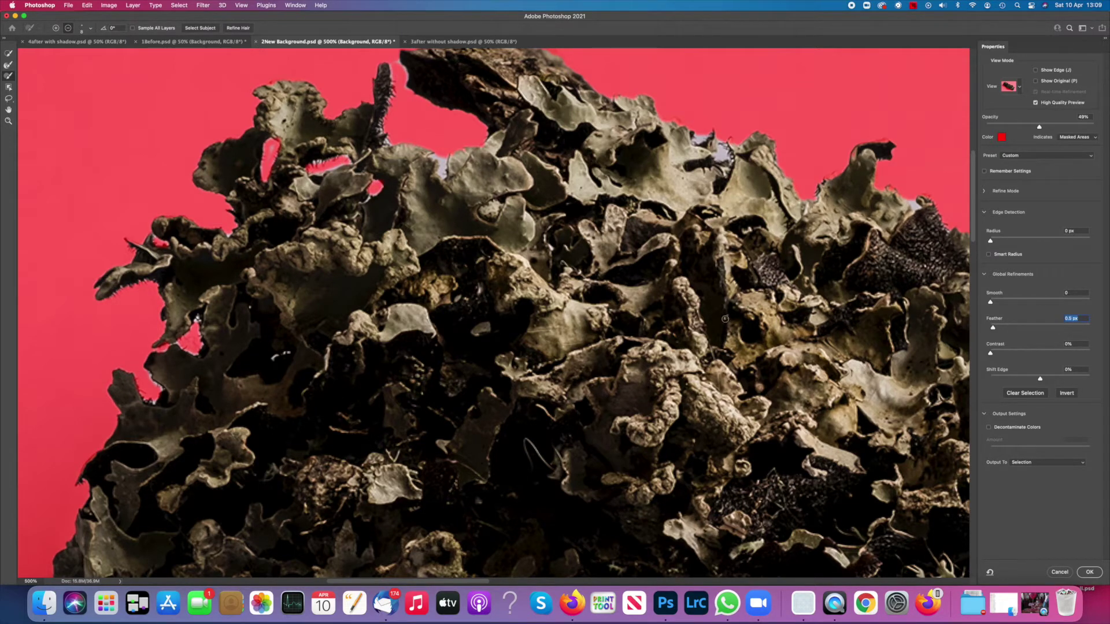
{"action": "left_click", "coordinate": [1020, 464]}
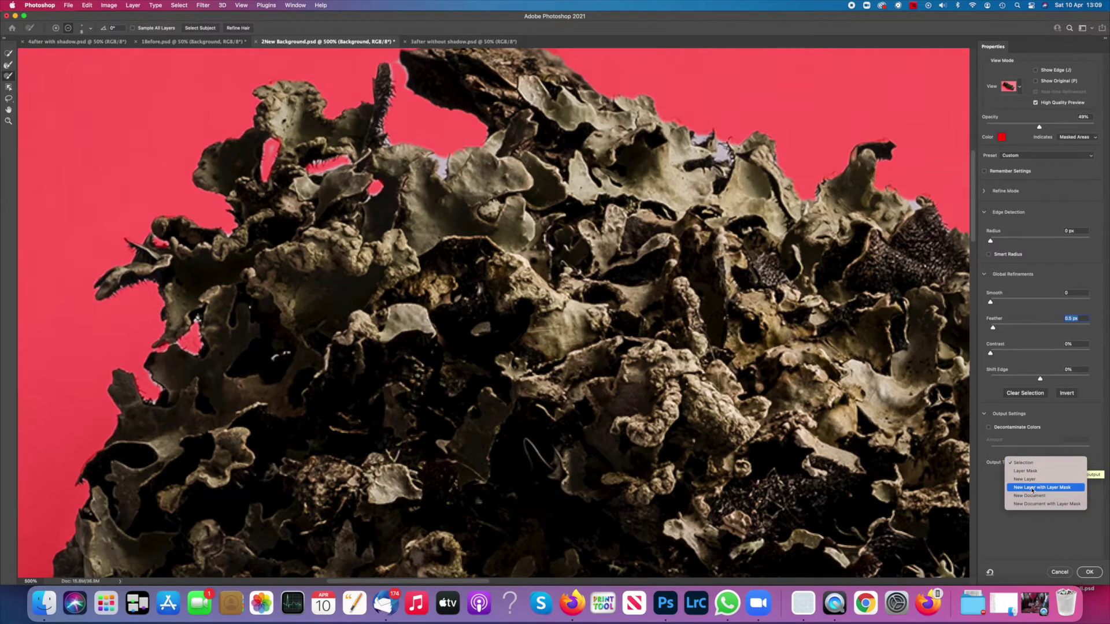
{"action": "left_click", "coordinate": [1031, 489]}
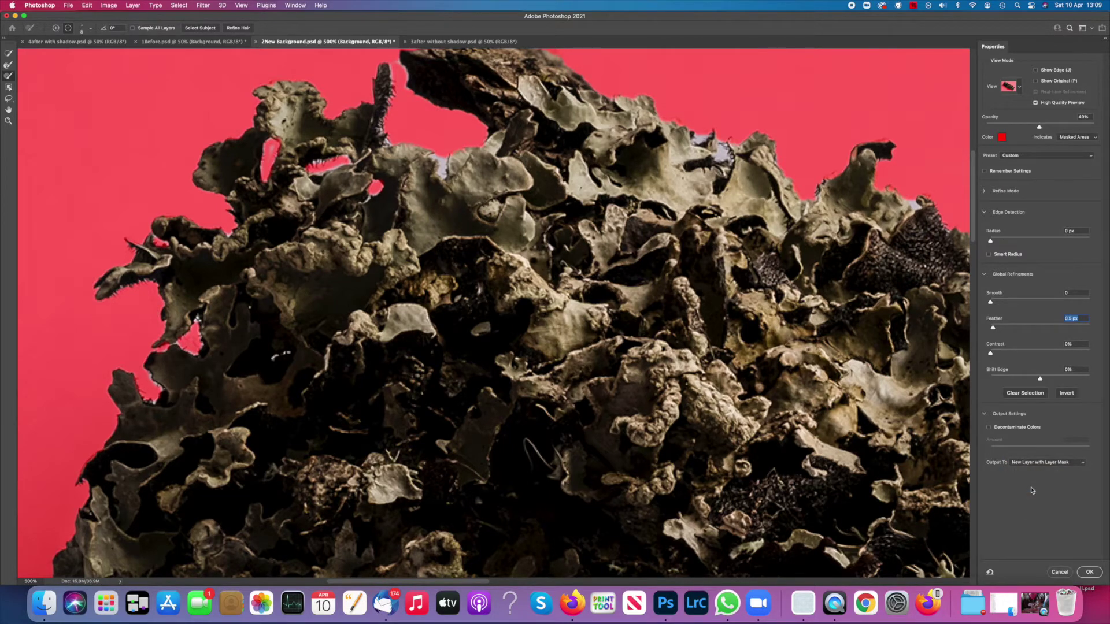
{"action": "left_click", "coordinate": [1087, 572]}
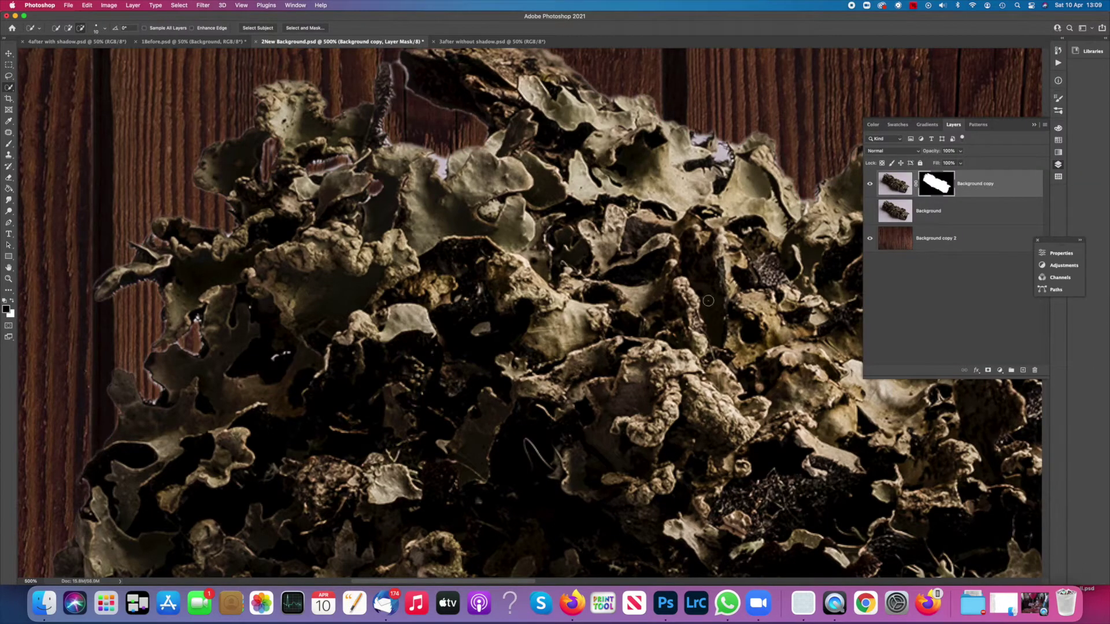
Step: Zoom out to the whole composite and toggle the original photo layer to compare
{"action": "key", "text": "super+minus"}
{"action": "key", "text": "super+minus"}
{"action": "key", "text": "super+minus"}
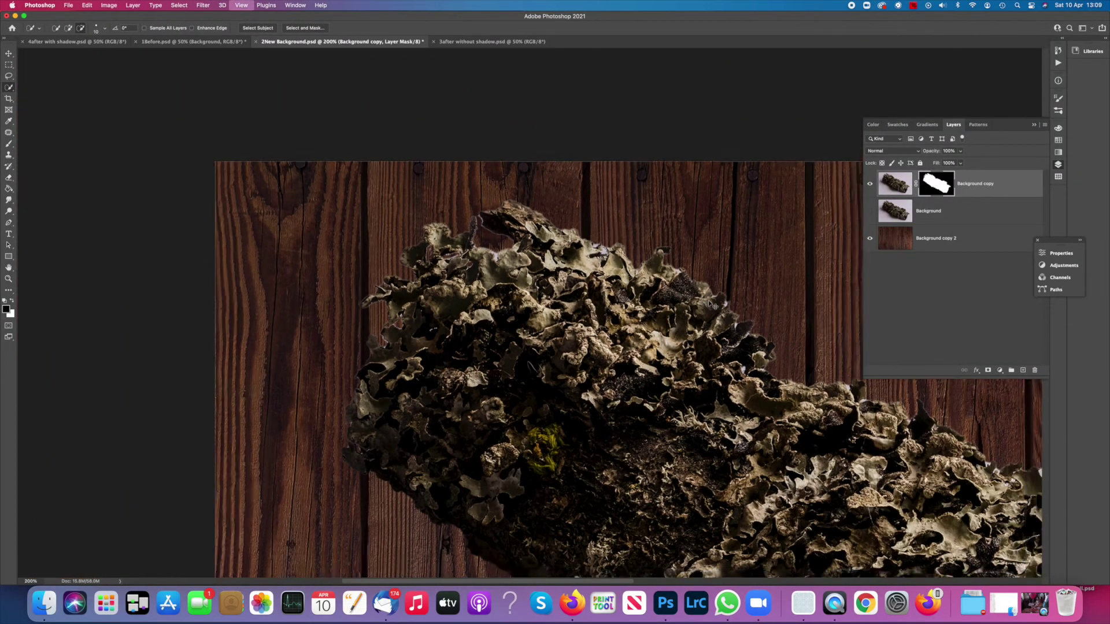
{"action": "key", "text": "super+minus"}
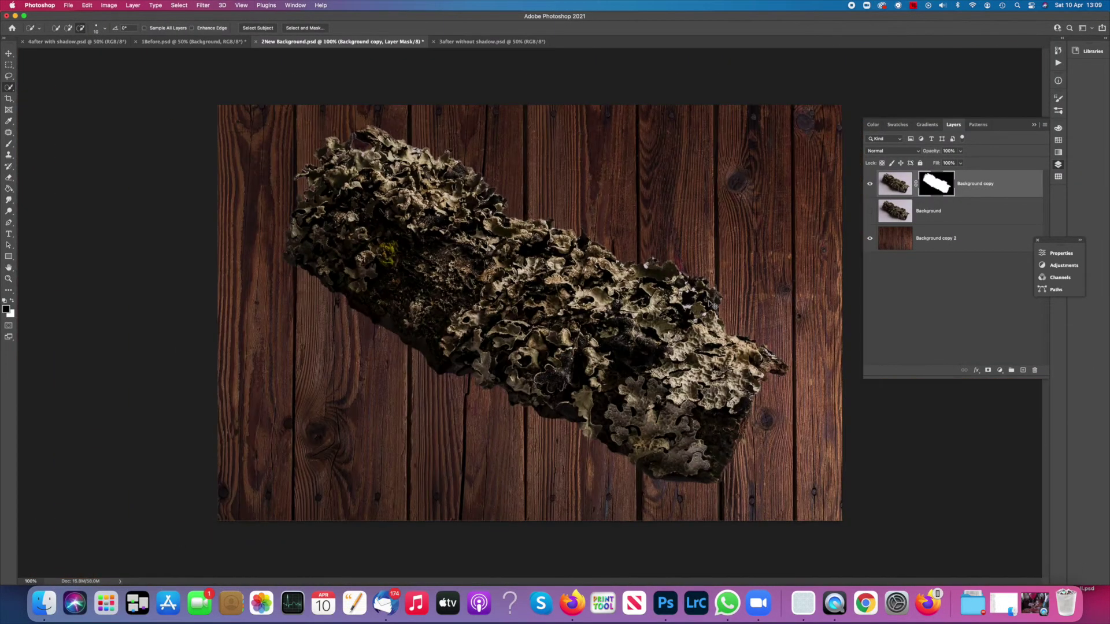
{"action": "left_click", "coordinate": [870, 211]}
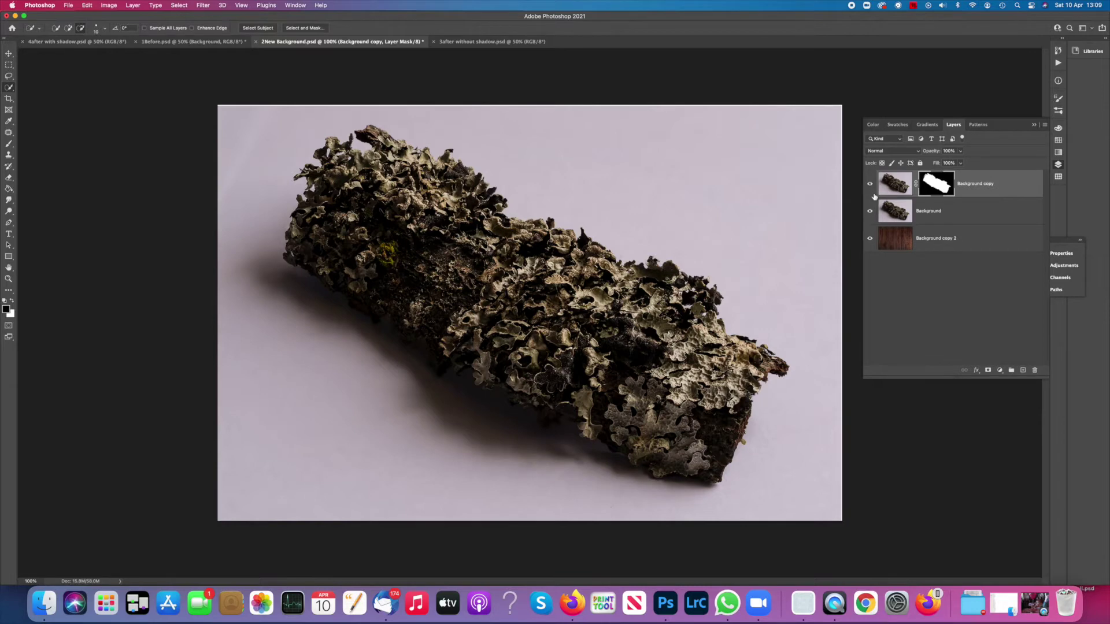
{"action": "left_click", "coordinate": [870, 212]}
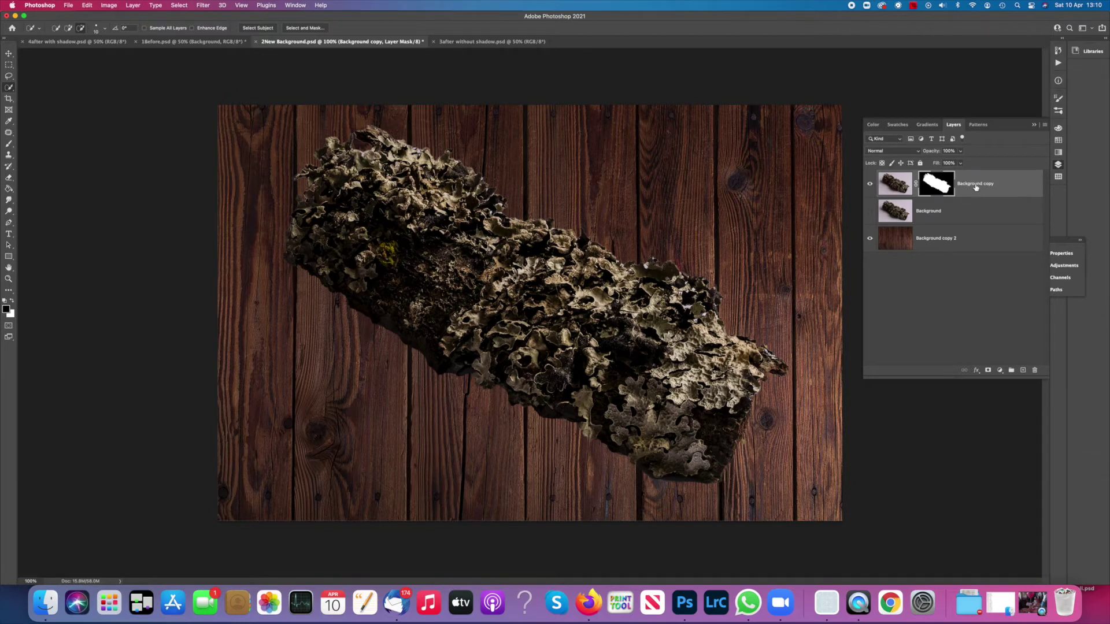
Step: Duplicate the masked bark layer as hidden Background copy 3, then target Background copy's mask
{"action": "key", "text": "super+2"}
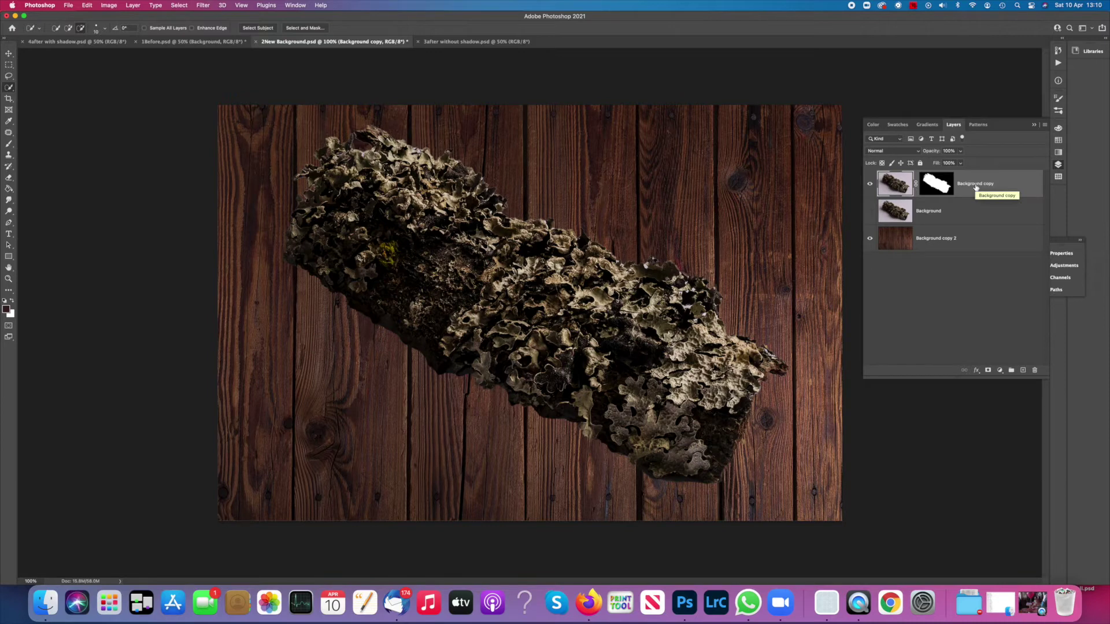
{"action": "key", "text": "super+j"}
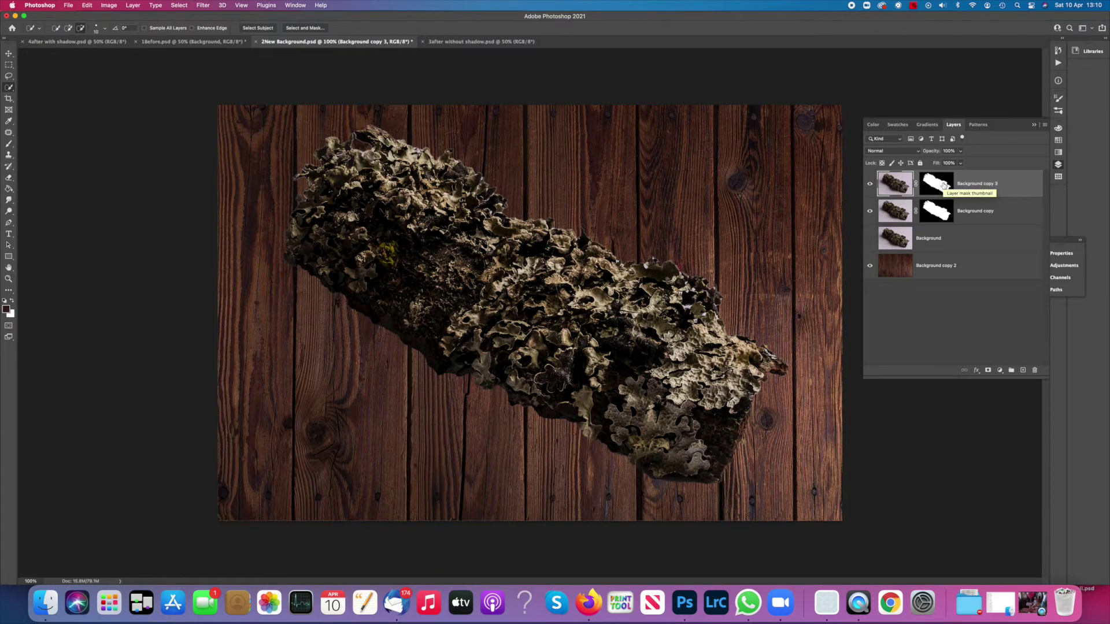
{"action": "left_click", "coordinate": [870, 185]}
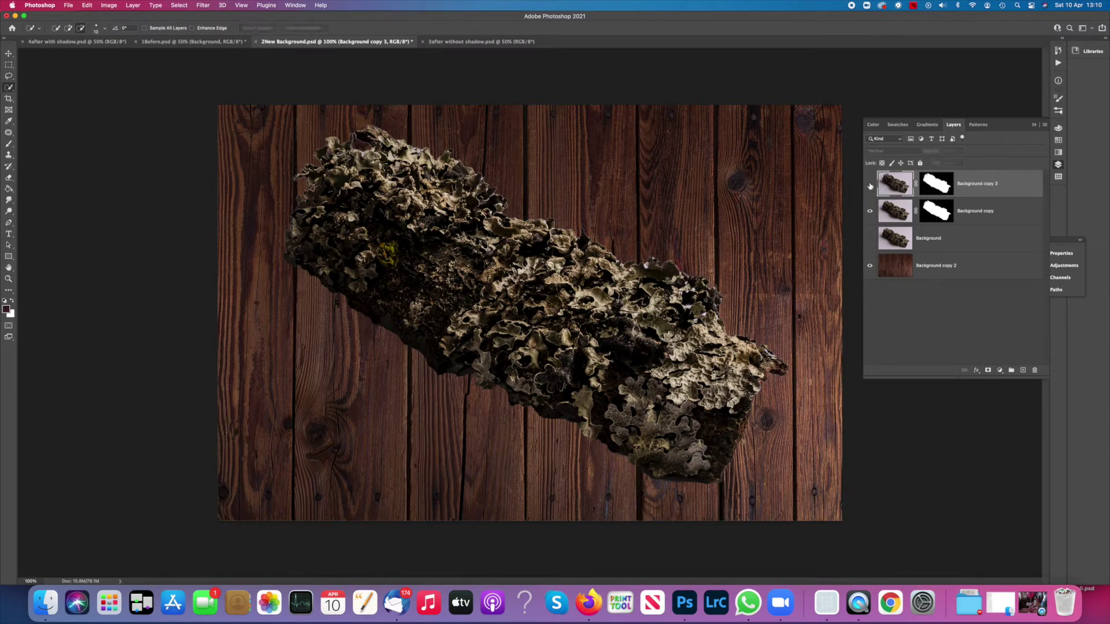
{"action": "left_click", "coordinate": [973, 210]}
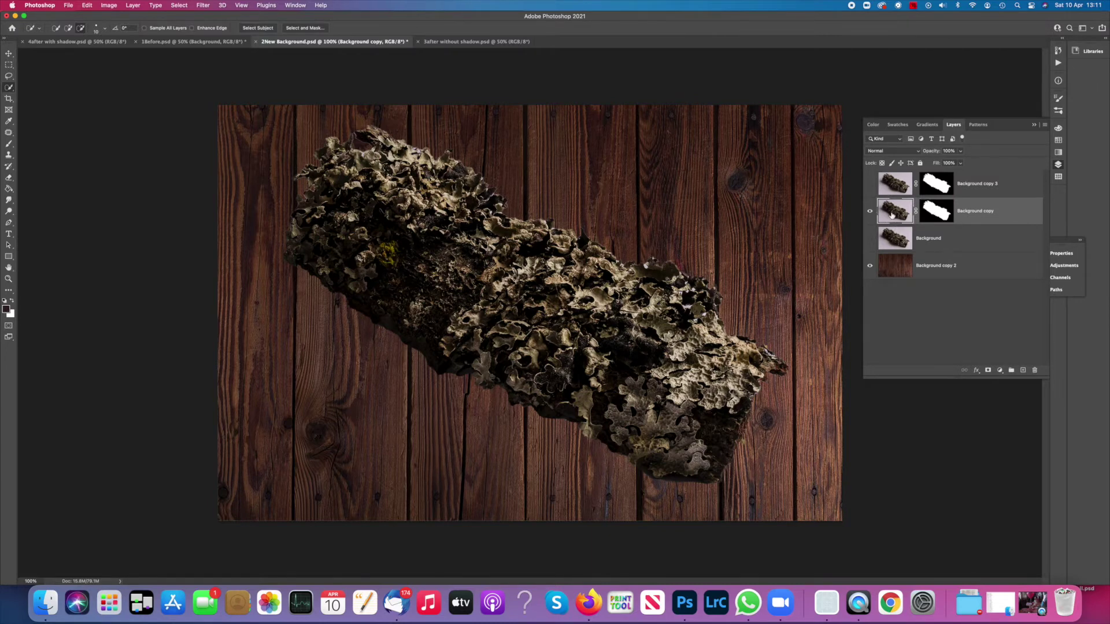
{"action": "left_click", "coordinate": [933, 212]}
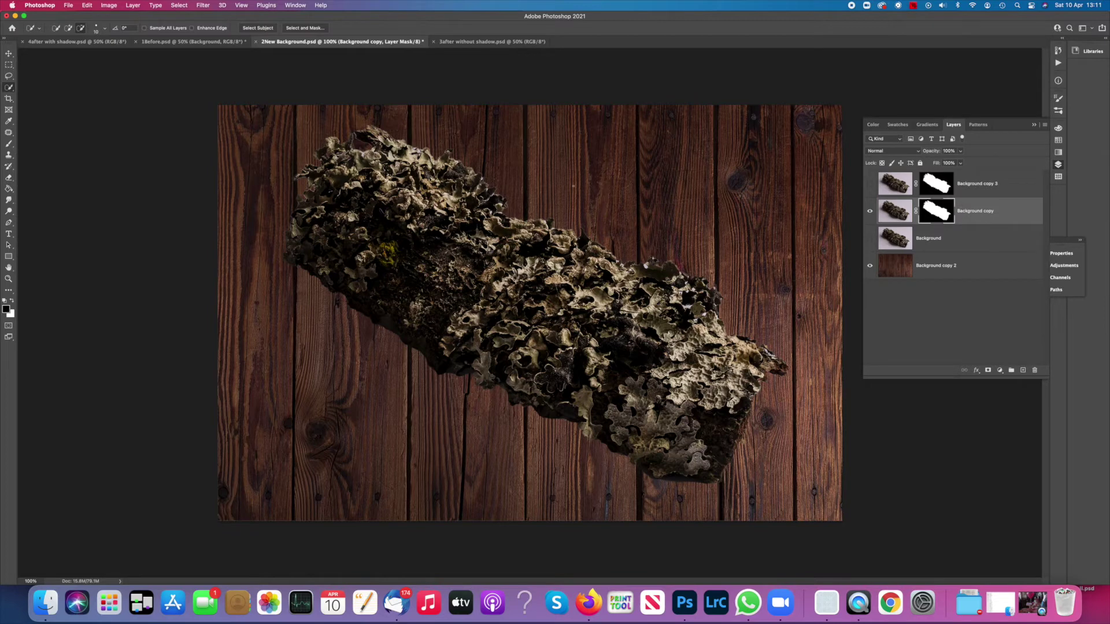
Step: With the Lasso Tool, disable the bark layer's mask and lasso the cast shadow
{"action": "left_click", "coordinate": [9, 76]}
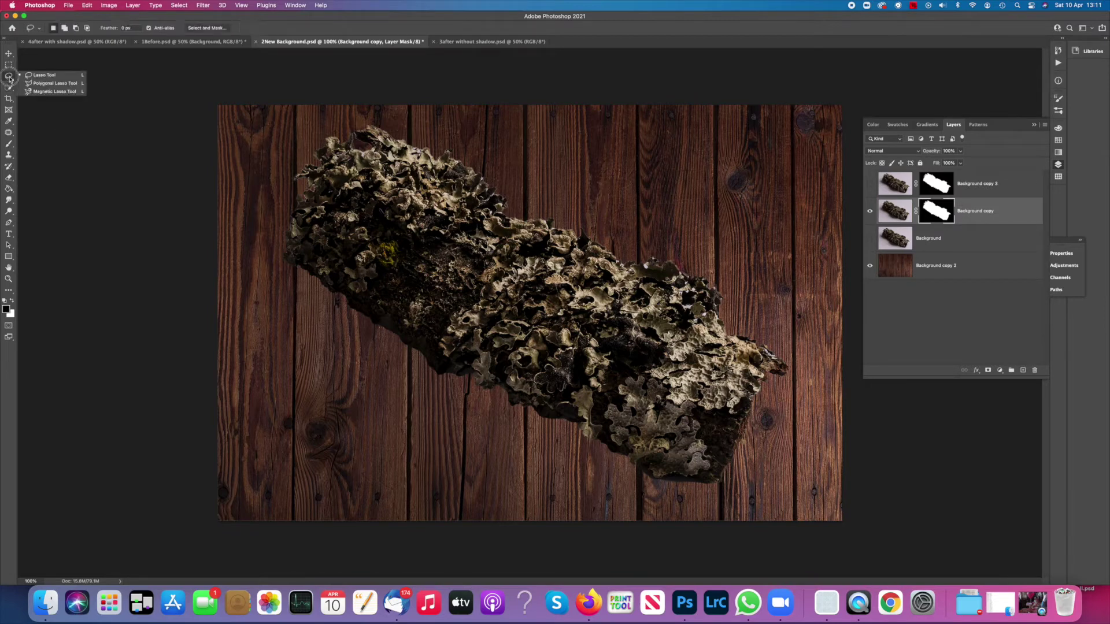
{"action": "left_click", "coordinate": [35, 76]}
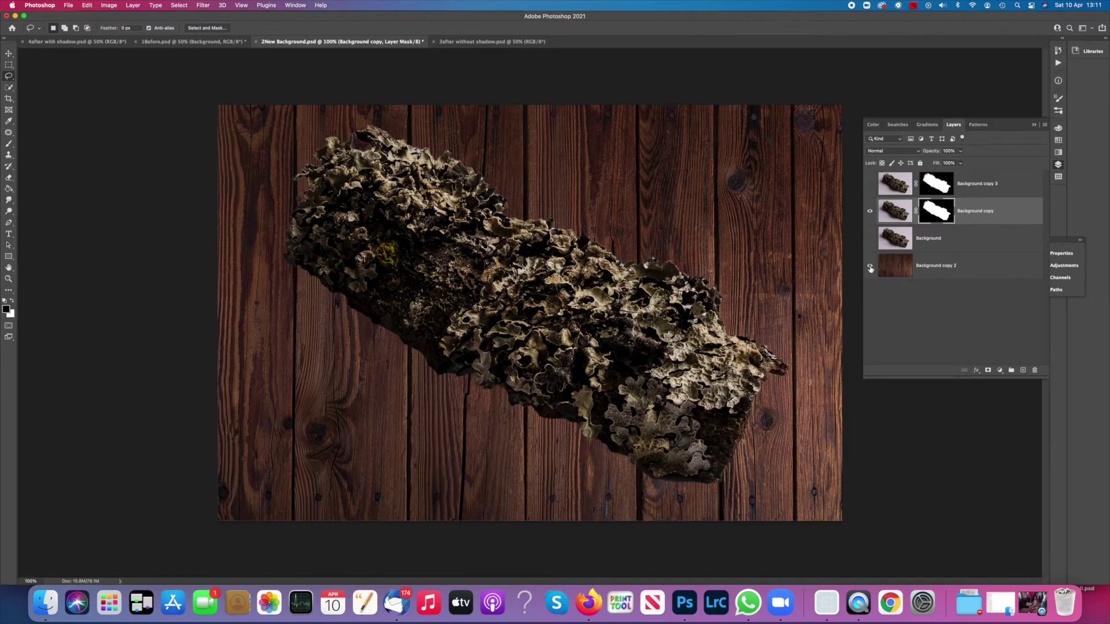
{"action": "left_click", "coordinate": [935, 212], "text": "shift"}
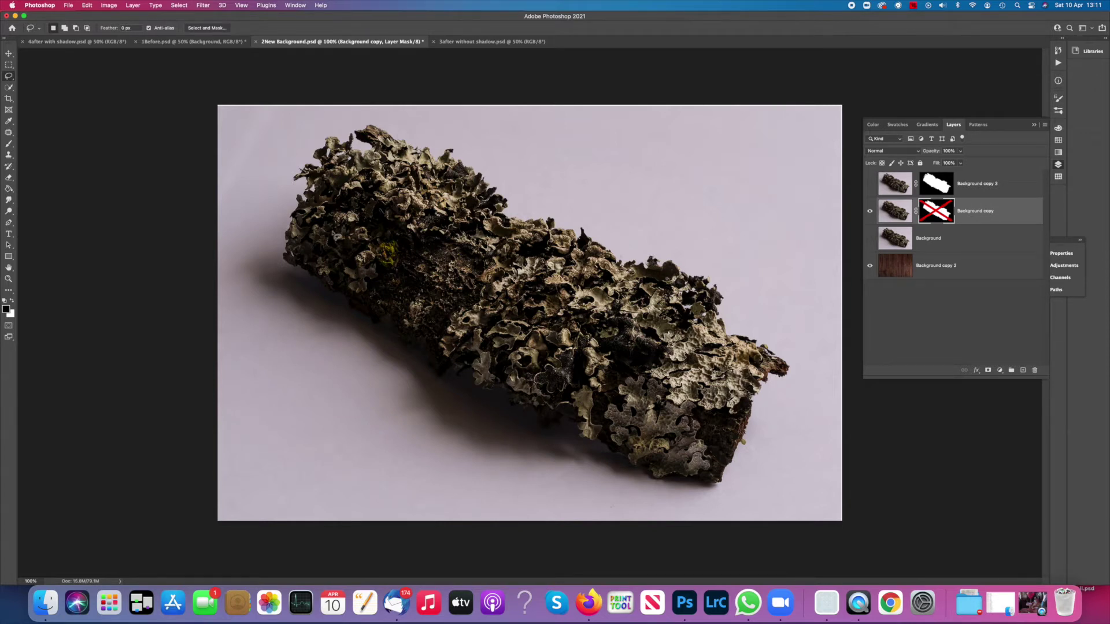
{"action": "mouse_move", "coordinate": [335, 236]}
{"action": "left_mouse_down"}
{"action": "mouse_move", "coordinate": [287, 211]}
{"action": "mouse_move", "coordinate": [220, 301]}
{"action": "mouse_move", "coordinate": [273, 368]}
{"action": "mouse_move", "coordinate": [409, 468]}
{"action": "mouse_move", "coordinate": [684, 515]}
{"action": "mouse_move", "coordinate": [725, 508]}
{"action": "mouse_move", "coordinate": [745, 492]}
{"action": "mouse_move", "coordinate": [743, 450]}
{"action": "mouse_move", "coordinate": [697, 417]}
{"action": "mouse_move", "coordinate": [339, 238]}
{"action": "left_mouse_up"}
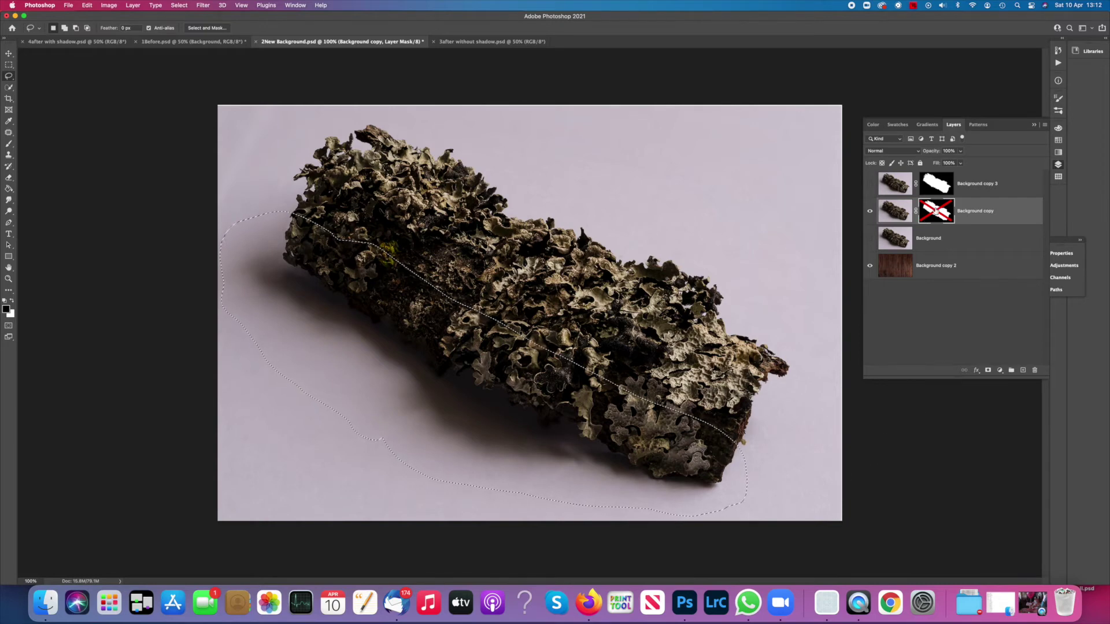
Step: Re-enable the mask, fill the shadow selection with white on it, and deselect
{"action": "left_click", "coordinate": [937, 211], "text": "shift"}
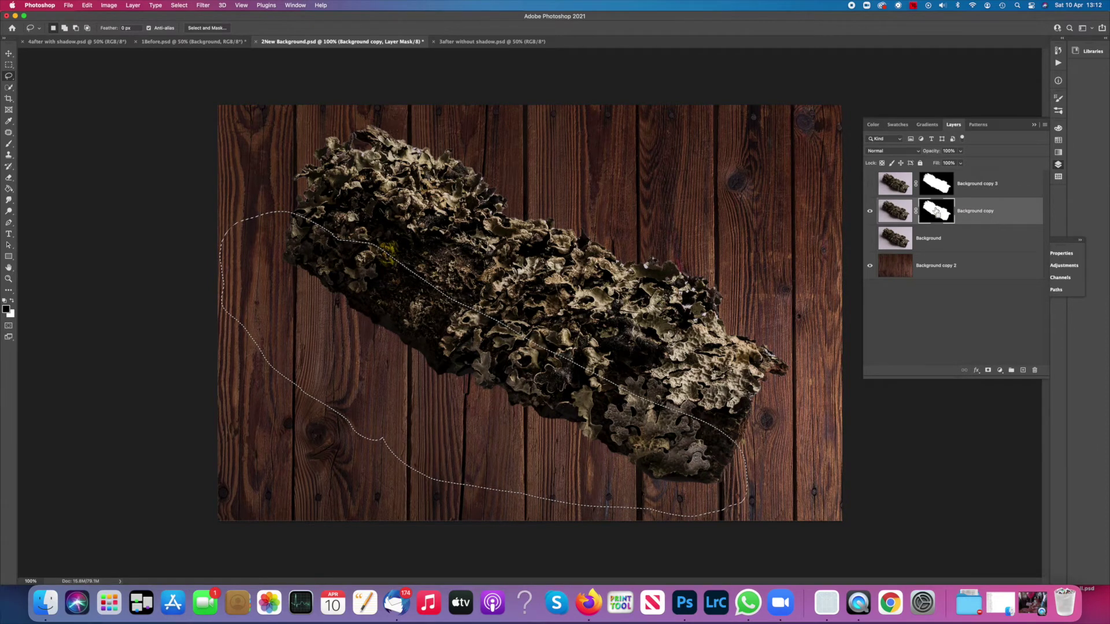
{"action": "key", "text": "super+BackSpace"}
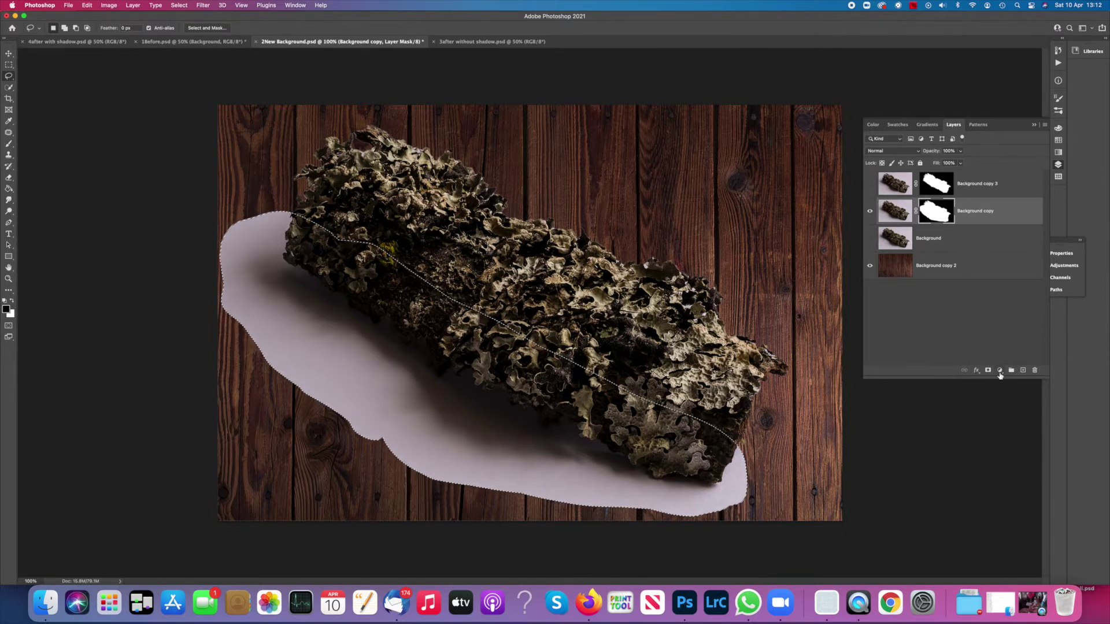
{"action": "left_click", "coordinate": [812, 307]}
Step: Add a Curves adjustment layer above the bark layer and clip it to Background copy
{"action": "left_click", "coordinate": [919, 217]}
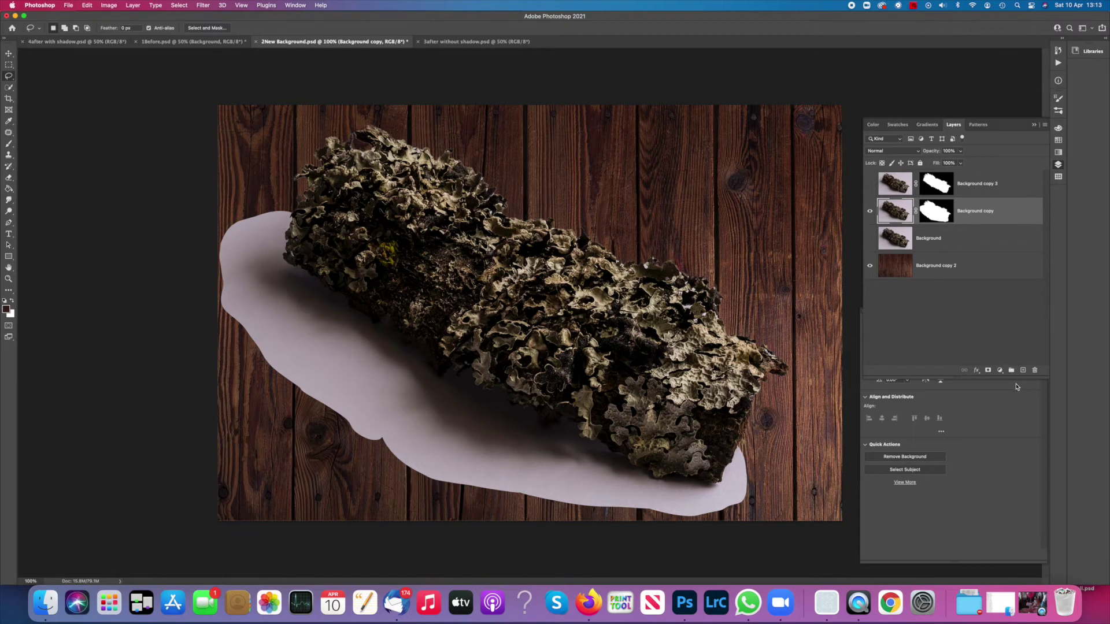
{"action": "left_click", "coordinate": [1000, 373]}
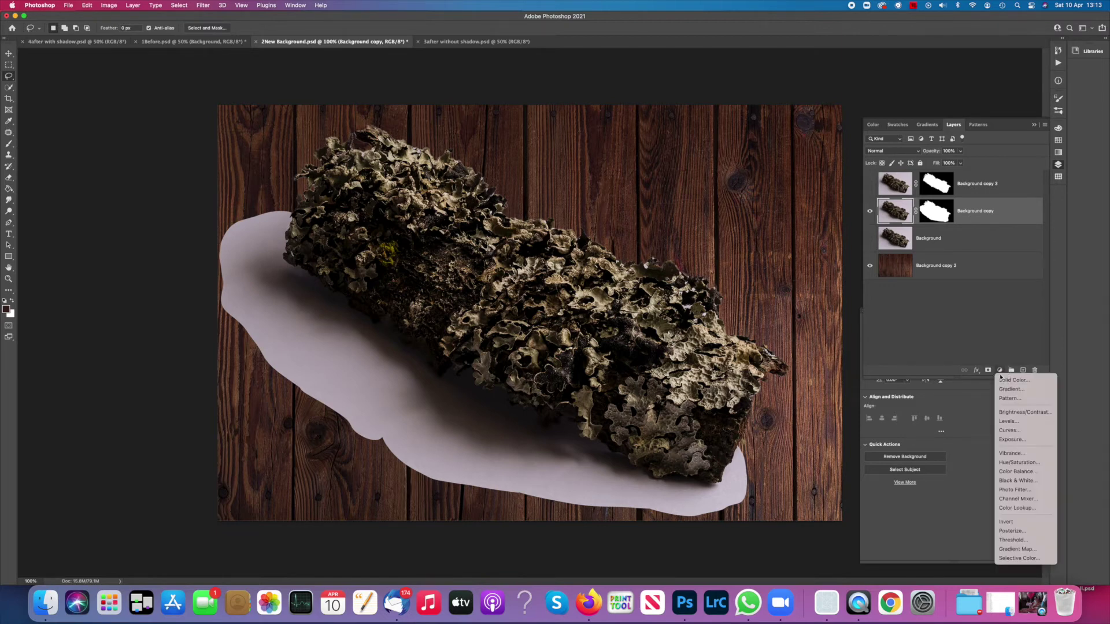
{"action": "left_click", "coordinate": [1016, 429]}
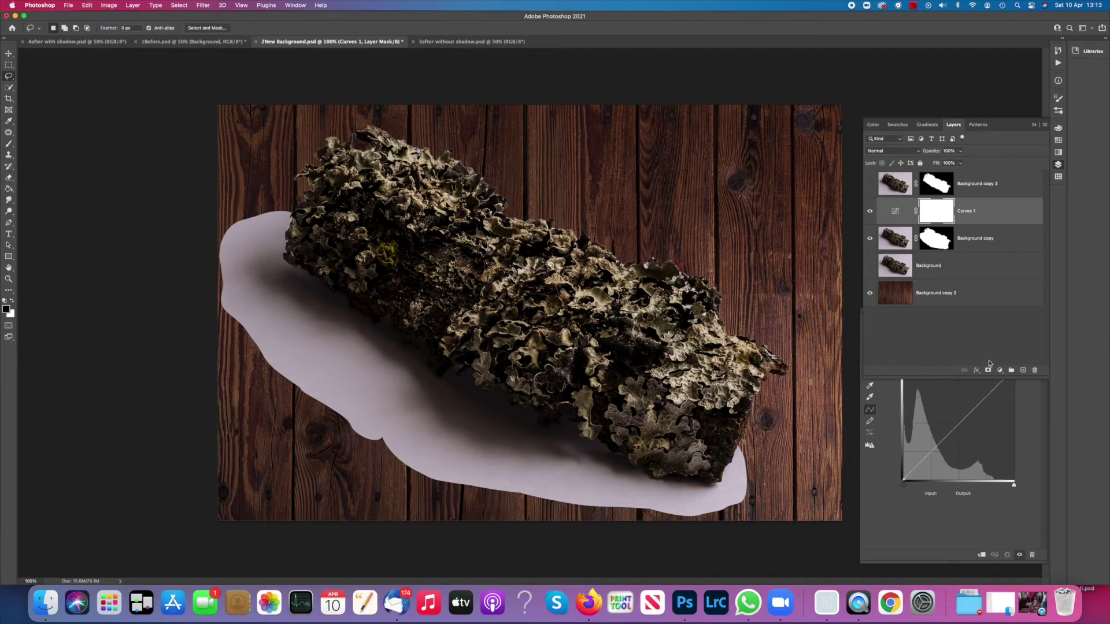
{"action": "mouse_move", "coordinate": [1013, 484]}
{"action": "left_mouse_down"}
{"action": "mouse_move", "coordinate": [924, 486]}
{"action": "mouse_move", "coordinate": [1013, 484]}
{"action": "left_mouse_up"}
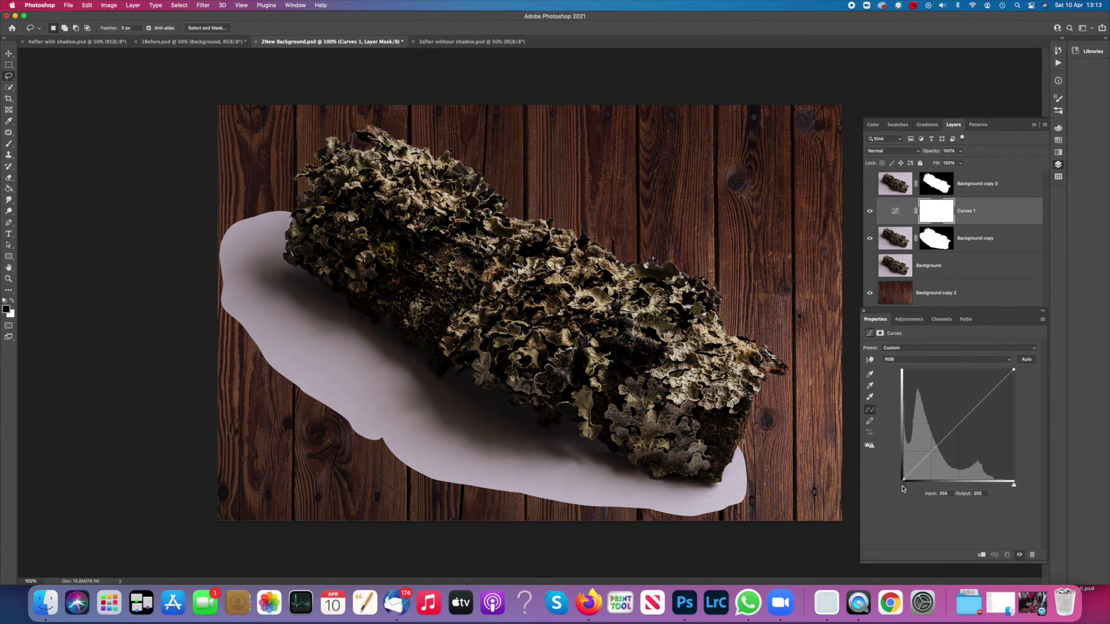
{"action": "mouse_move", "coordinate": [903, 485]}
{"action": "left_mouse_down"}
{"action": "mouse_move", "coordinate": [948, 488]}
{"action": "mouse_move", "coordinate": [893, 488]}
{"action": "left_mouse_up"}
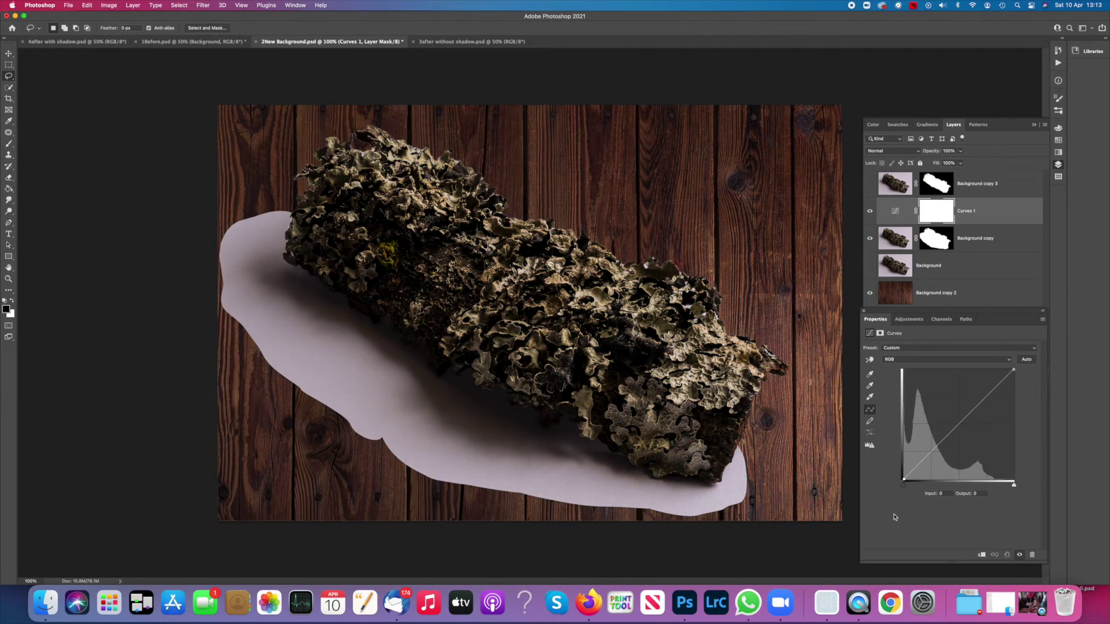
{"action": "left_click", "coordinate": [981, 556]}
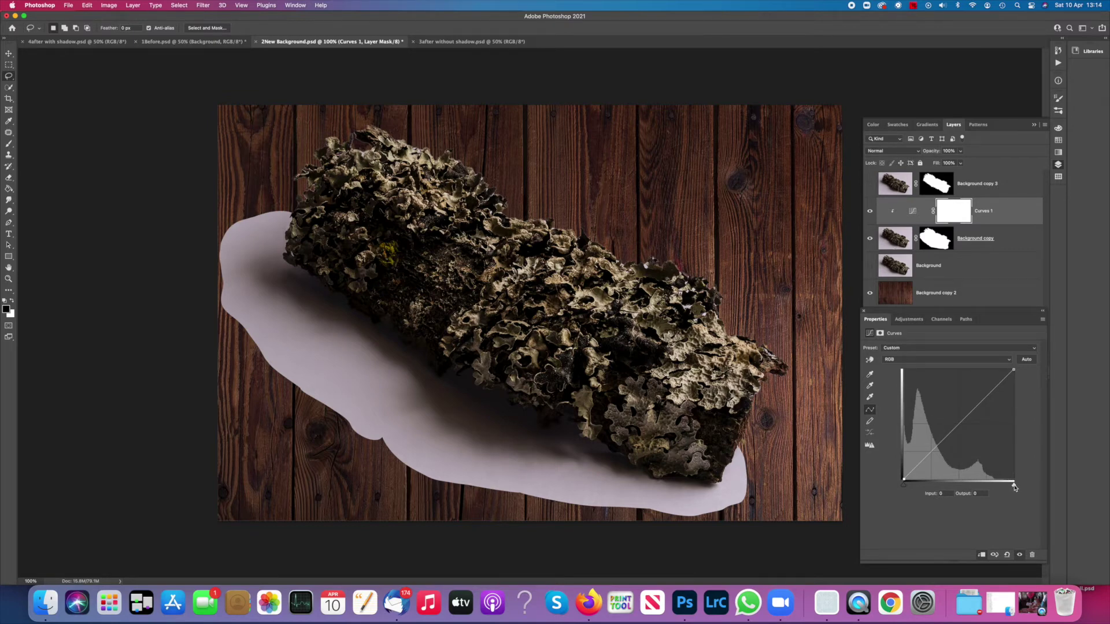
Step: Lower the Curves white point to about 145 so the shadow's backdrop turns nearly white
{"action": "left_click", "coordinate": [1014, 487]}
{"action": "left_click_drag", "start_coordinate": [1014, 488], "coordinate": [968, 488]}
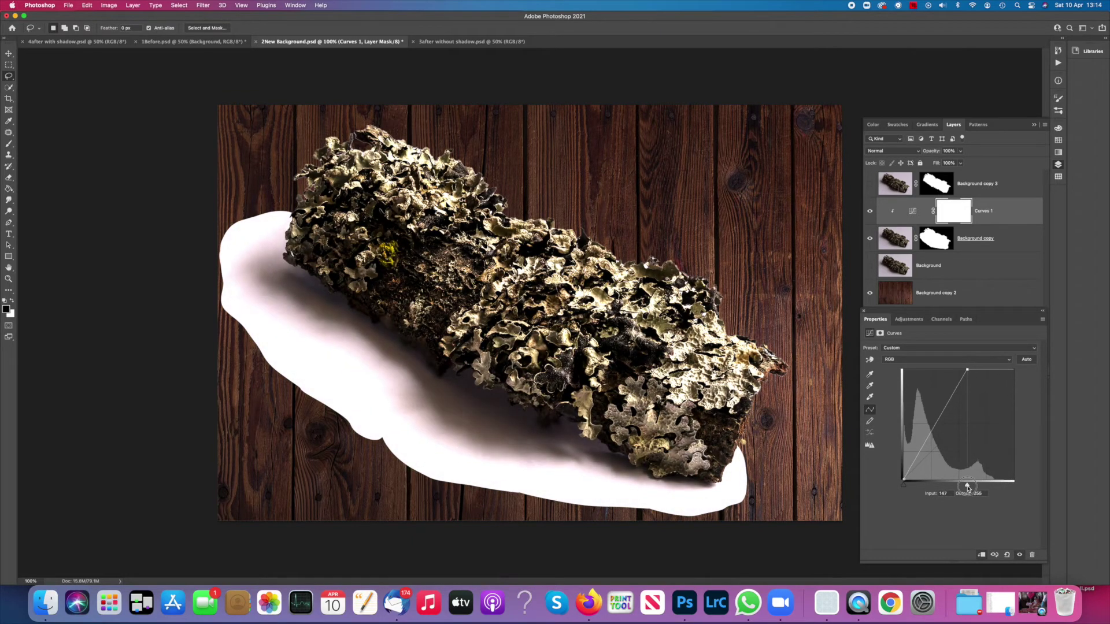
{"action": "left_click_drag", "start_coordinate": [968, 488], "coordinate": [969, 485]}
{"action": "left_click_drag", "start_coordinate": [517, 494], "coordinate": [762, 518]}
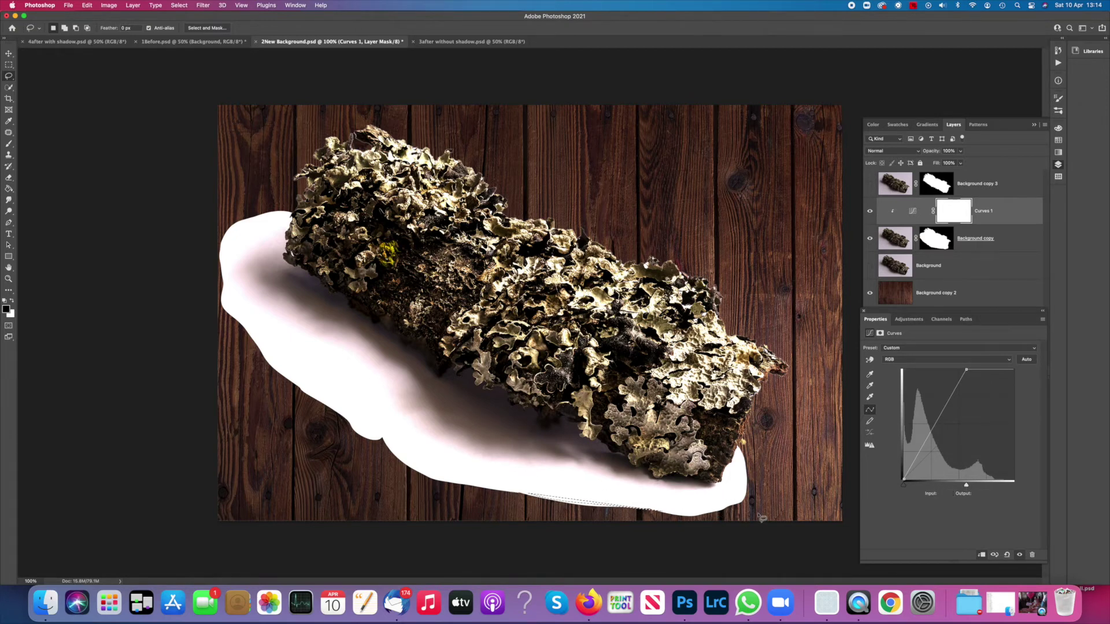
{"action": "left_click", "coordinate": [912, 151]}
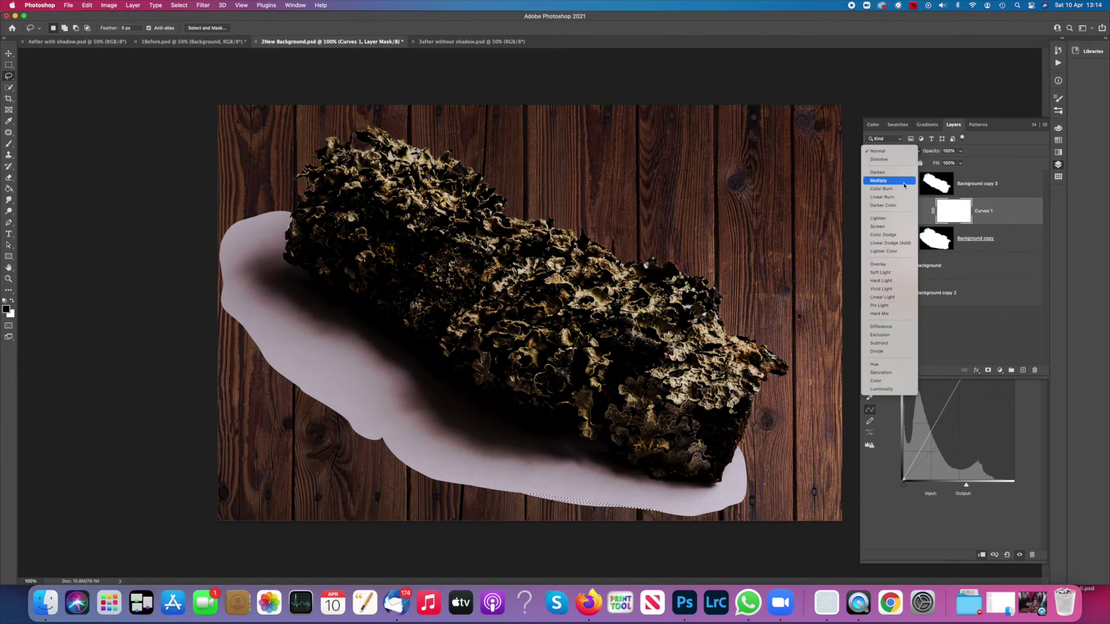
Step: Try Multiply blending on the Background copy shadow layer and clear the lasso selection
{"action": "left_click", "coordinate": [975, 235]}
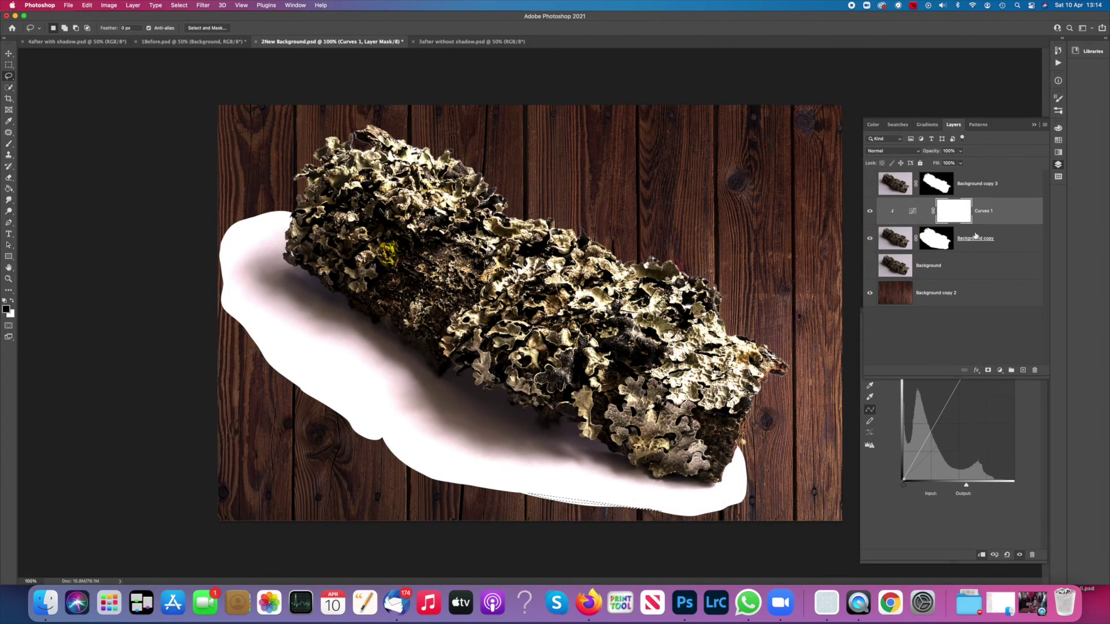
{"action": "left_click", "coordinate": [902, 242]}
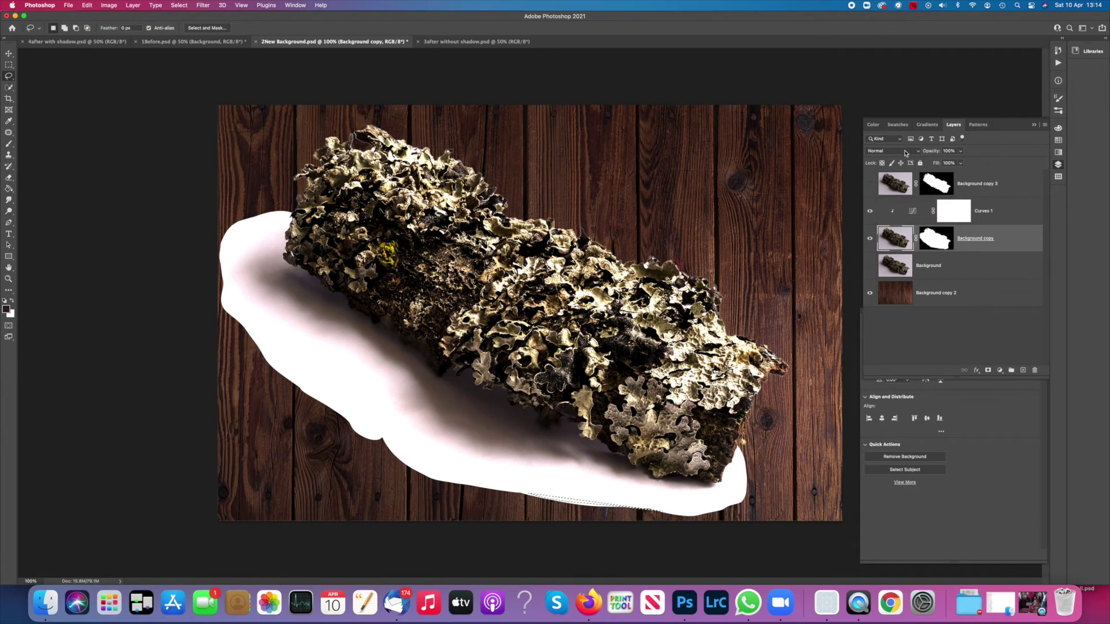
{"action": "left_click", "coordinate": [892, 151]}
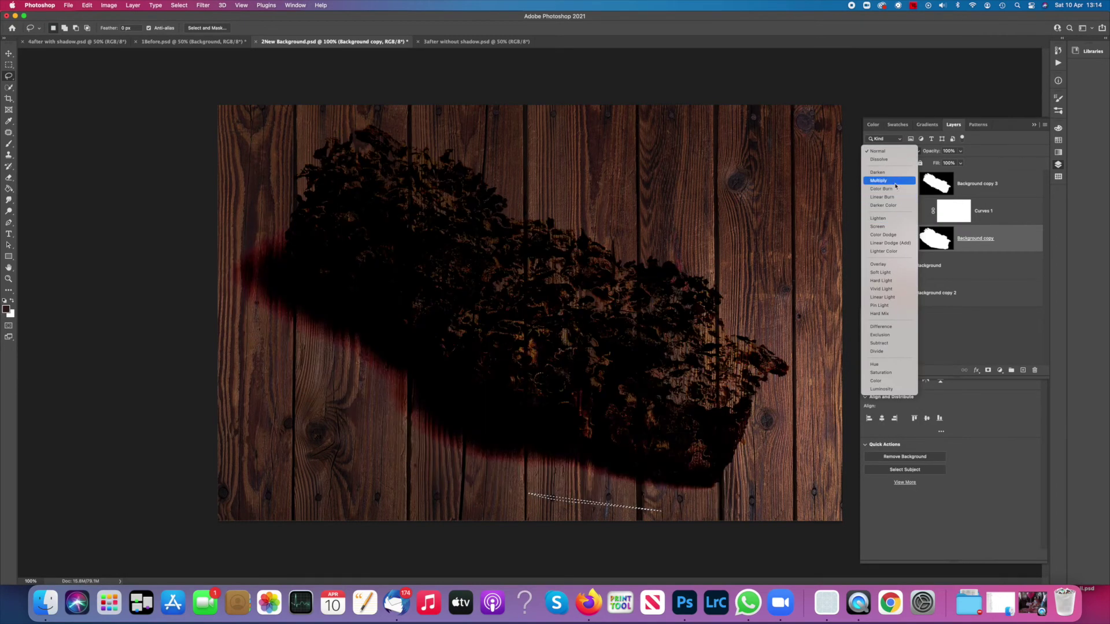
{"action": "left_click", "coordinate": [895, 180]}
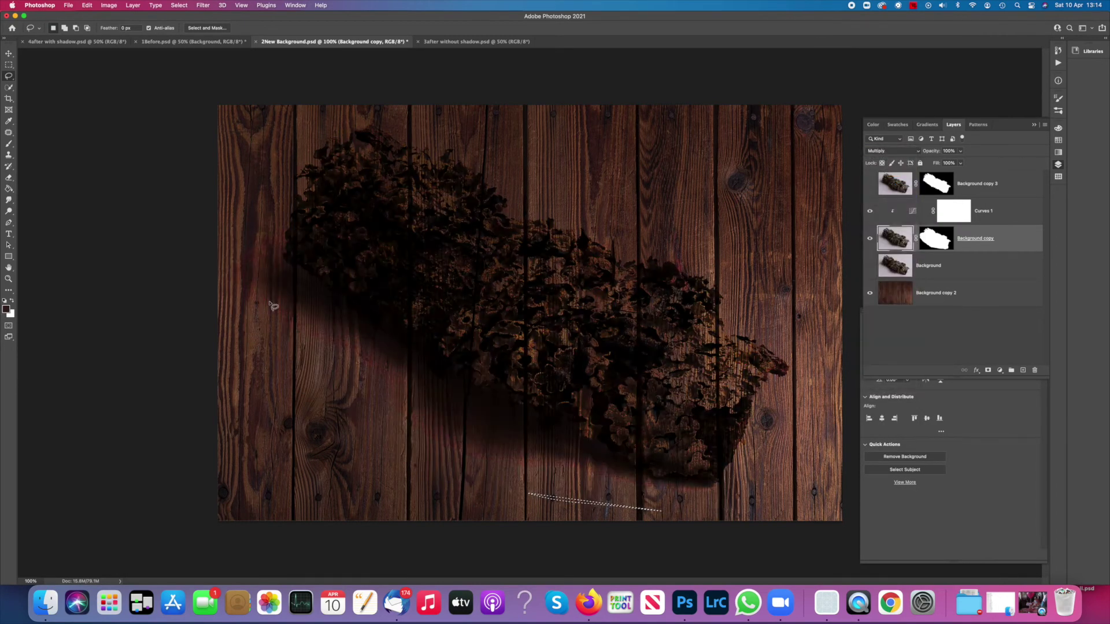
{"action": "left_click", "coordinate": [553, 504]}
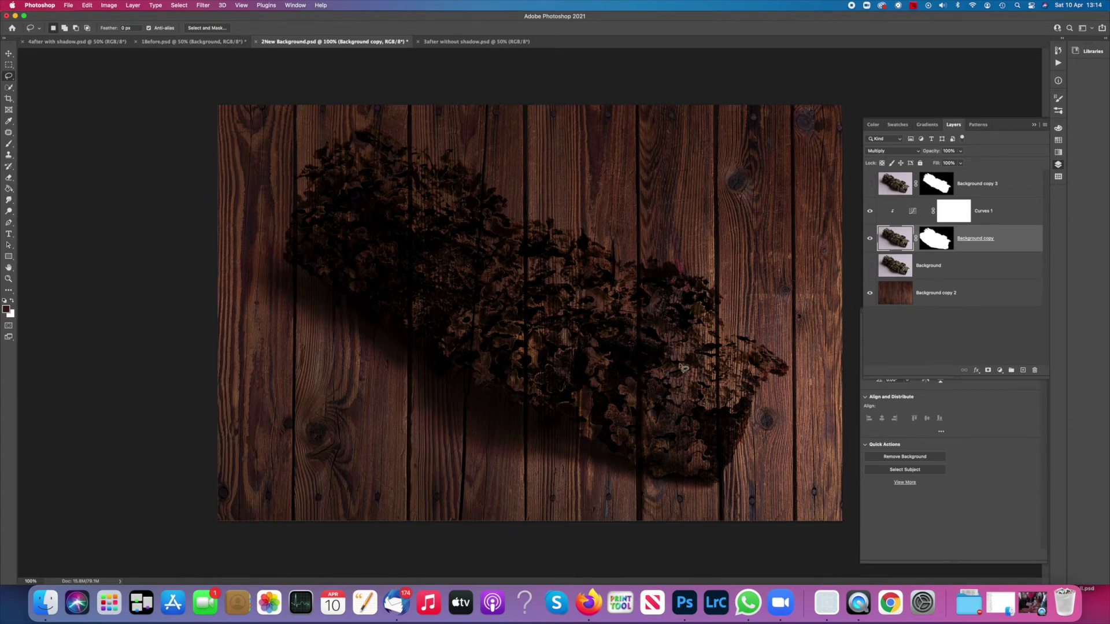
Step: Show the cut-out lichen layer on top and return the shadow layer to Normal blending
{"action": "left_click", "coordinate": [870, 185]}
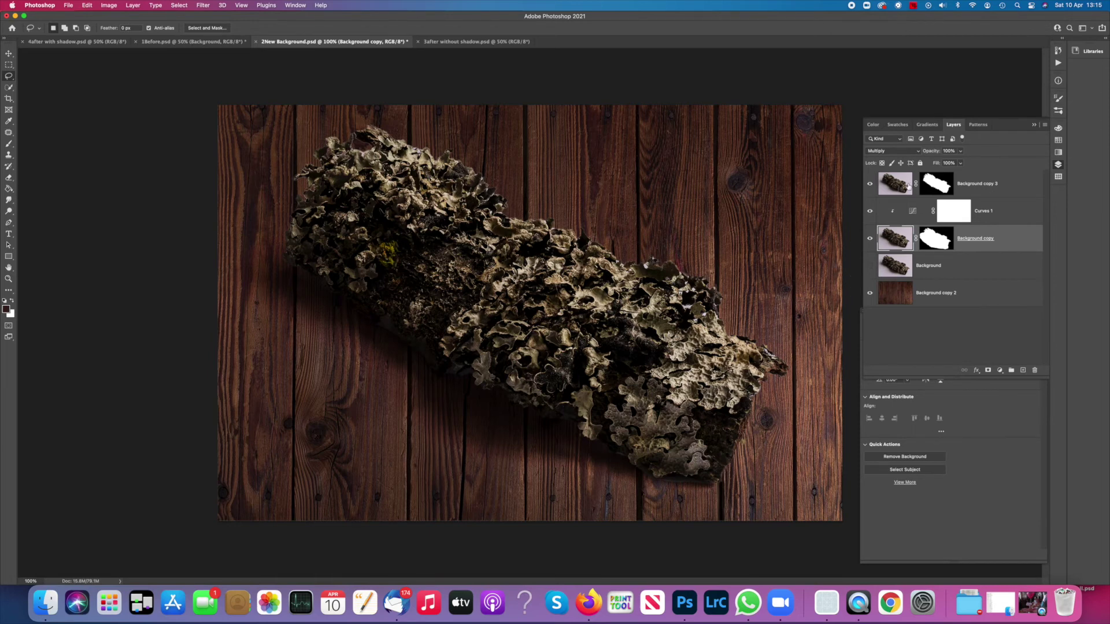
{"action": "left_click", "coordinate": [917, 152]}
{"action": "left_click", "coordinate": [880, 124]}
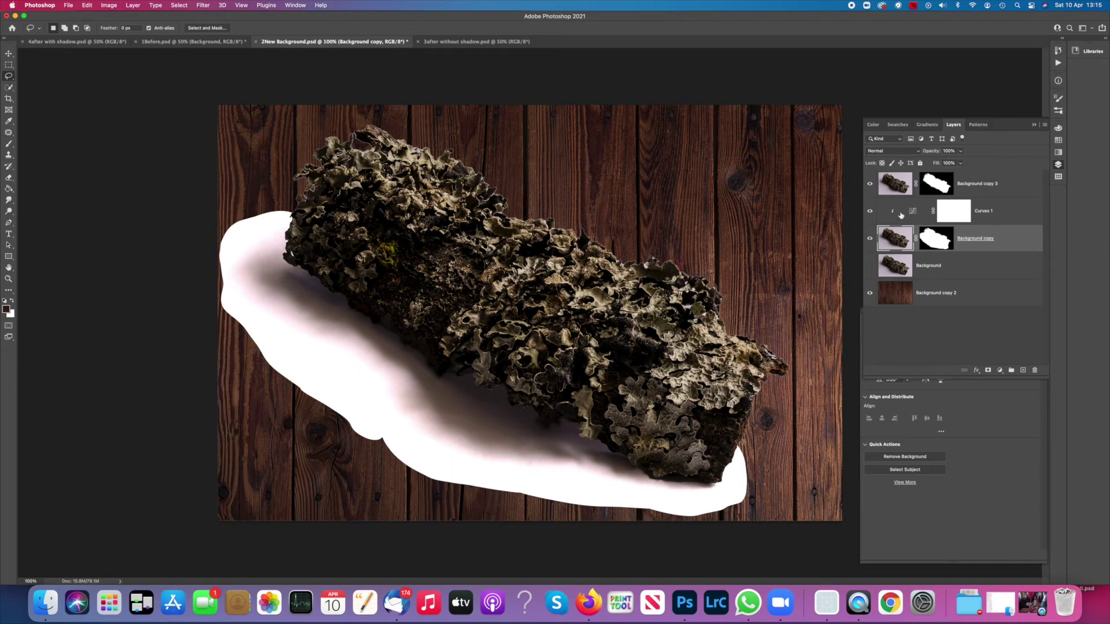
Step: Set Background copy to Multiply so the shadow darkens the planks, then select Curves 1
{"action": "left_click", "coordinate": [907, 151]}
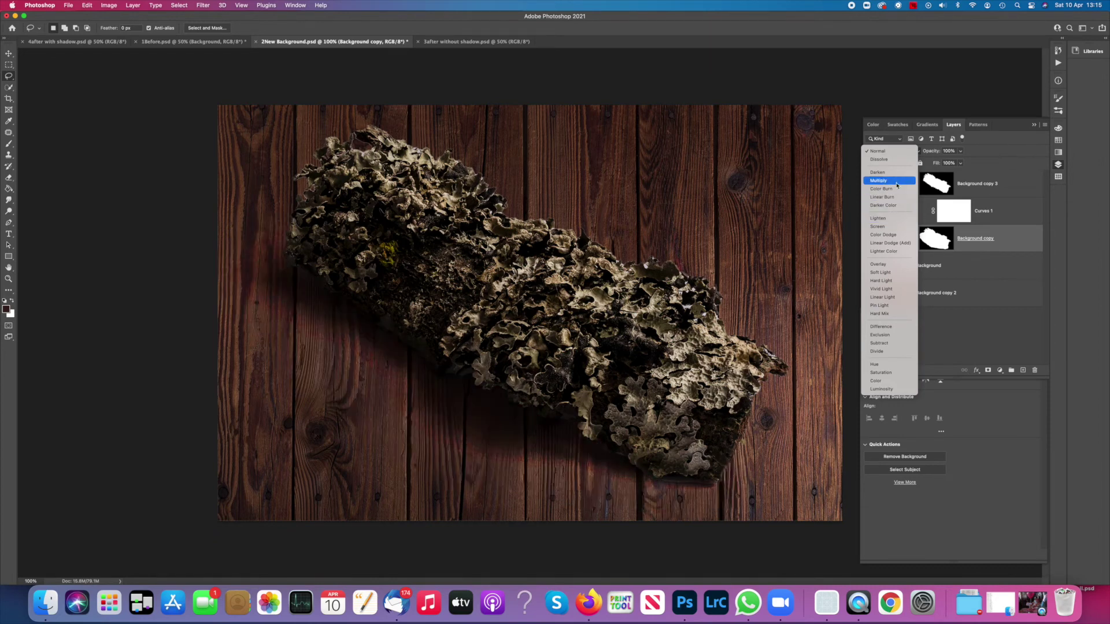
{"action": "left_click", "coordinate": [896, 184]}
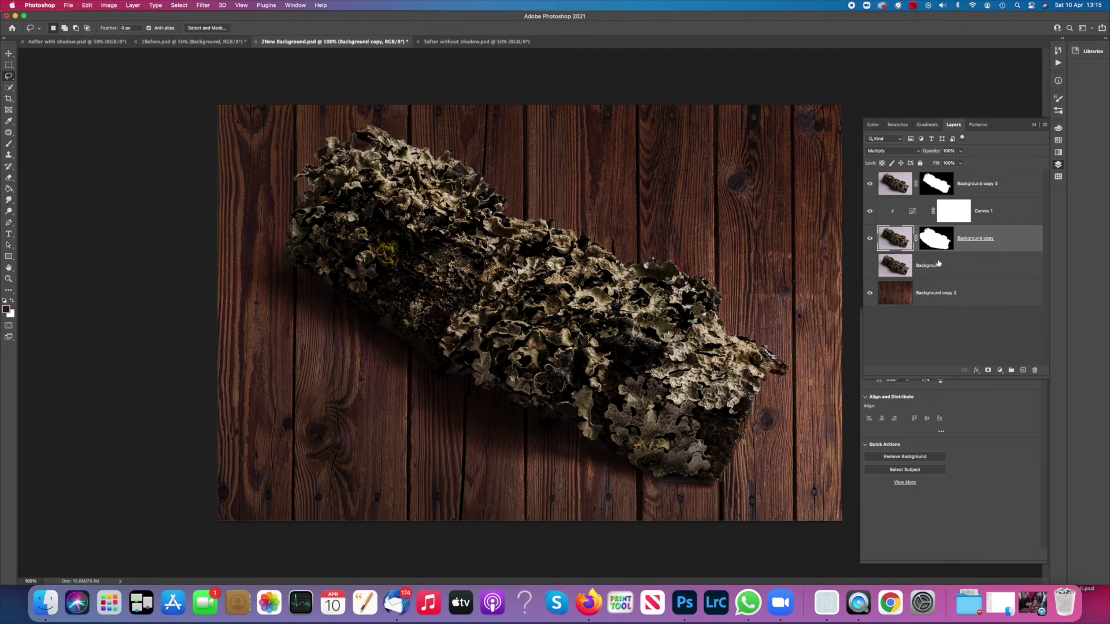
{"action": "left_click", "coordinate": [1012, 217]}
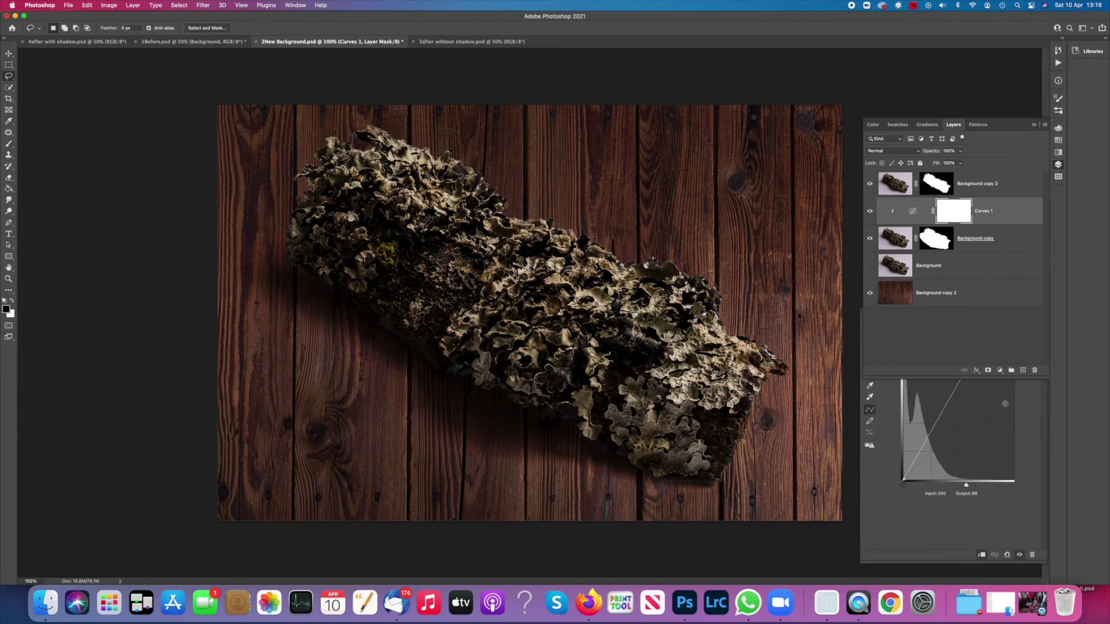
Step: Add a Black & White adjustment layer and clip it to the shadow layer
{"action": "left_click", "coordinate": [999, 370]}
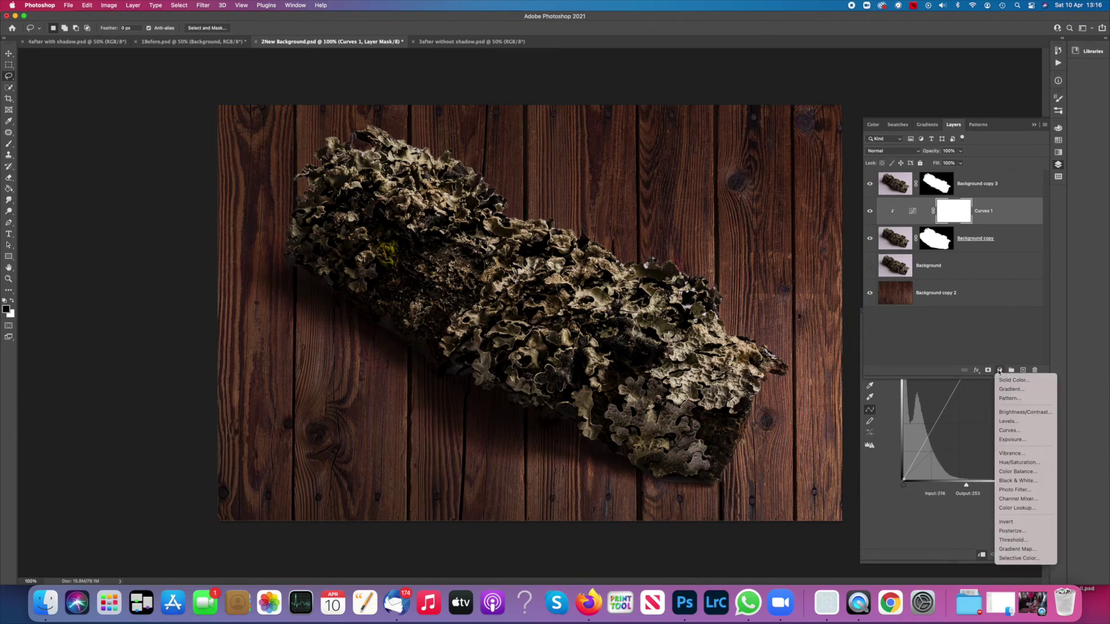
{"action": "left_click", "coordinate": [1012, 481]}
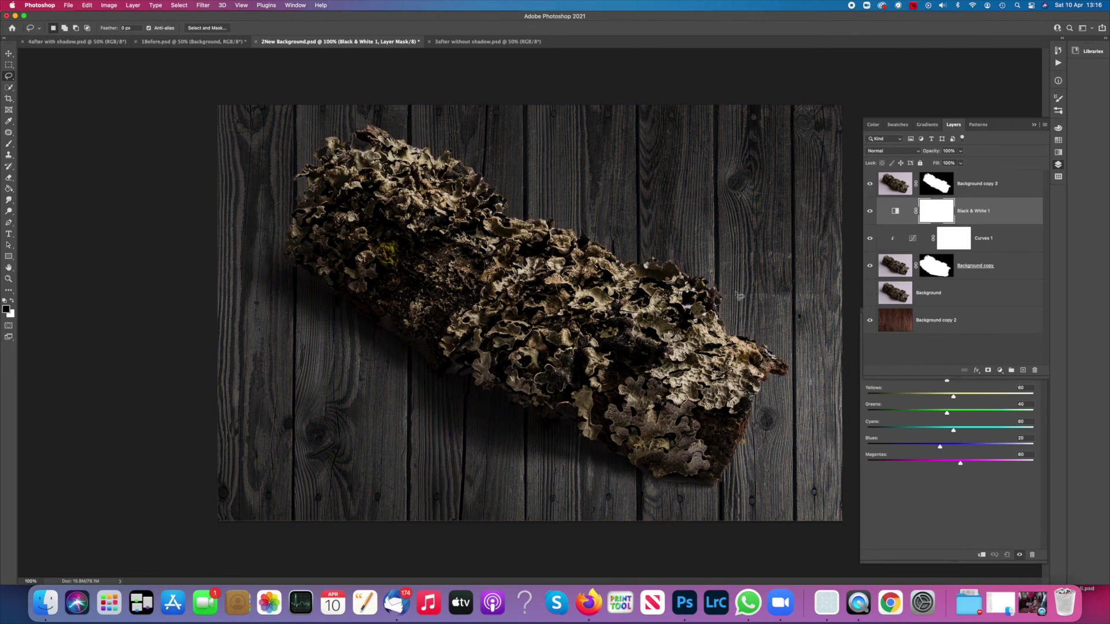
{"action": "left_click", "coordinate": [870, 184]}
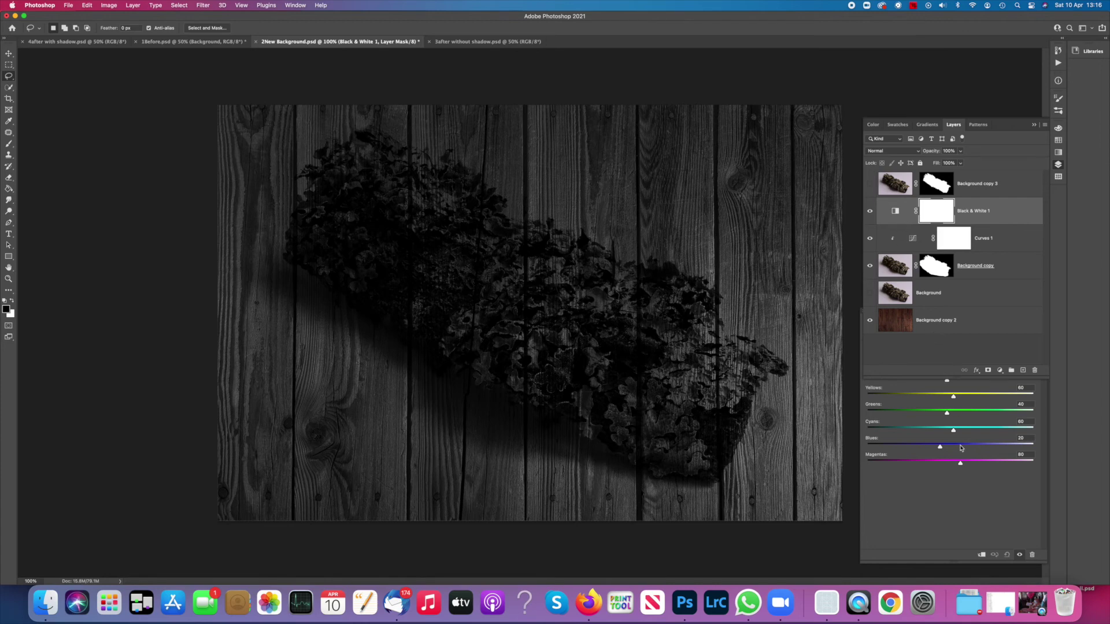
{"action": "left_click", "coordinate": [980, 556]}
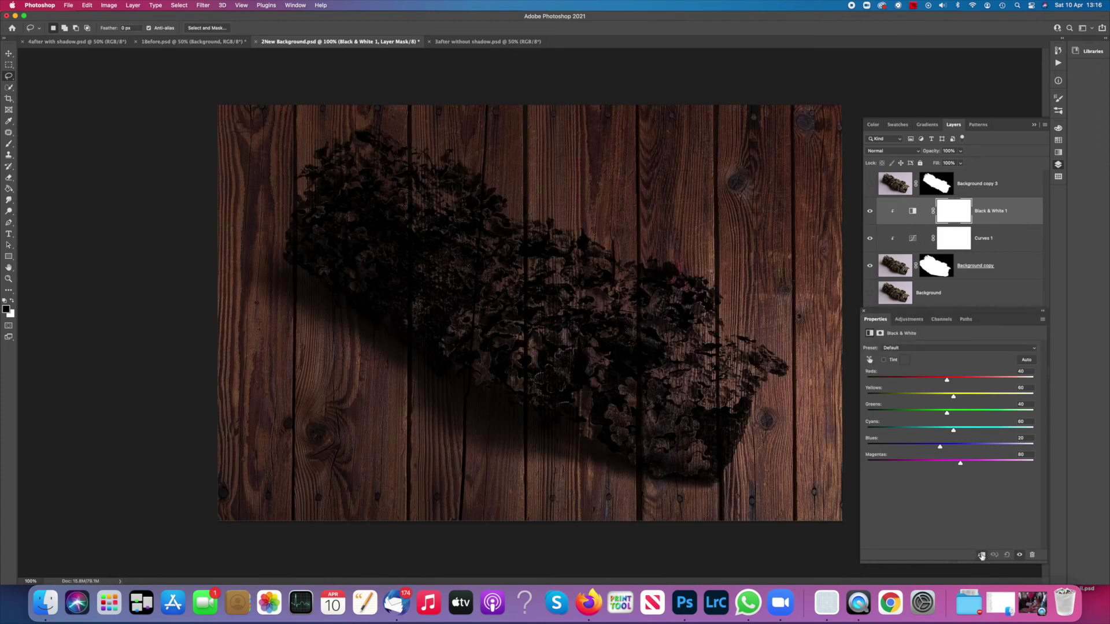
Step: Show the lichen layer again and toggle the Black & White adjustment to compare
{"action": "left_click", "coordinate": [870, 185]}
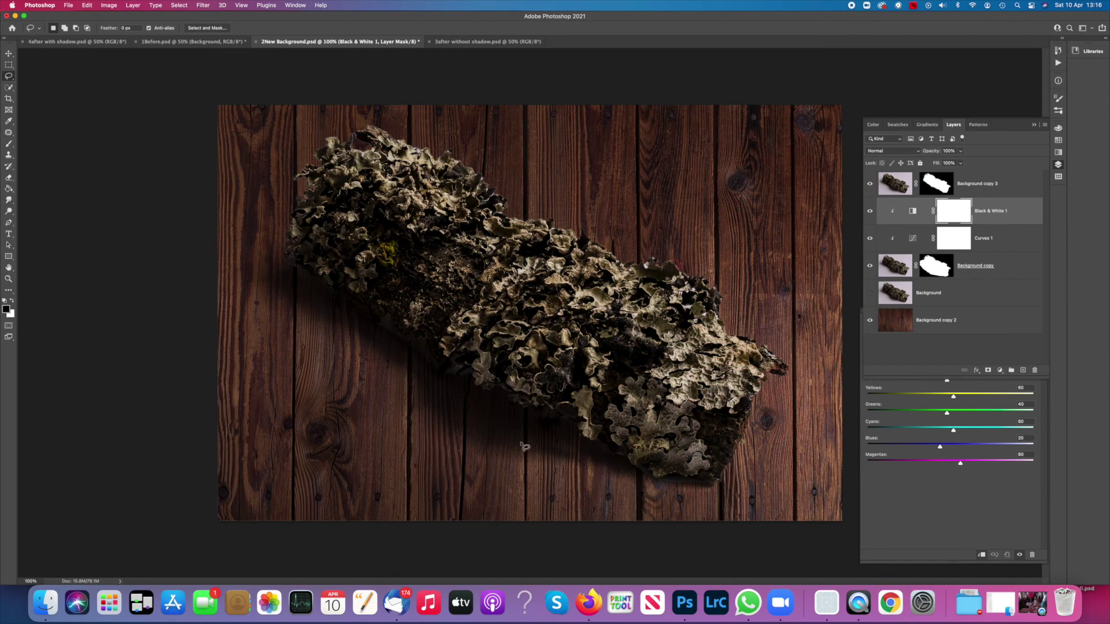
{"action": "left_click", "coordinate": [870, 212]}
{"action": "left_click", "coordinate": [870, 212]}
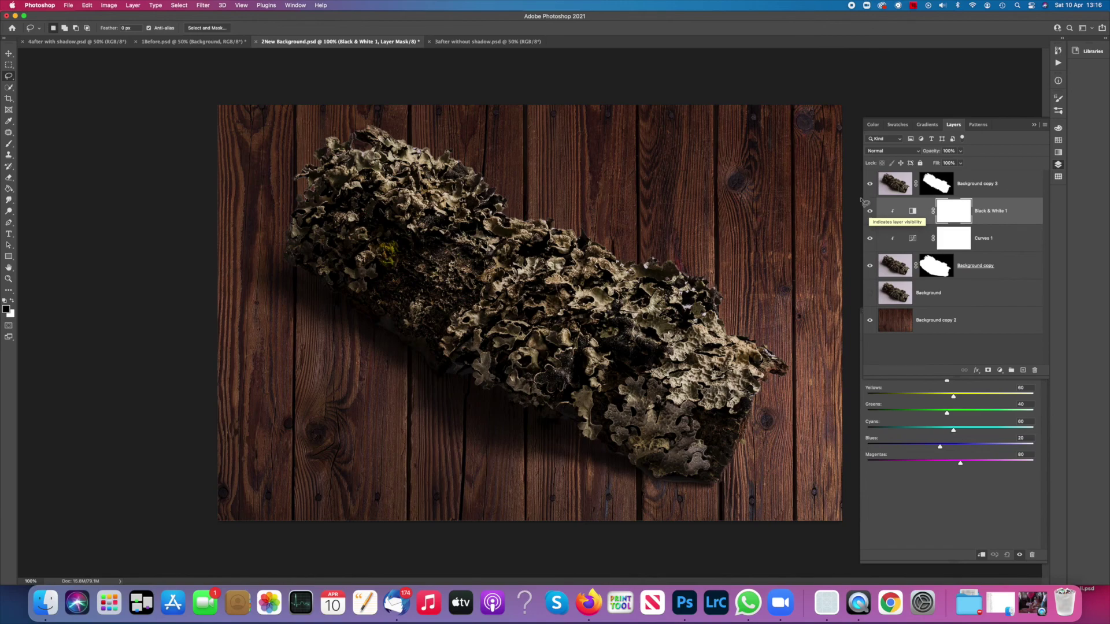
Step: Zoom in on Background copy 3's mask and brush black over the first white edge fringes
{"action": "scroll", "coordinate": [442, 224], "scroll_direction": "up", "scroll_amount": 10}
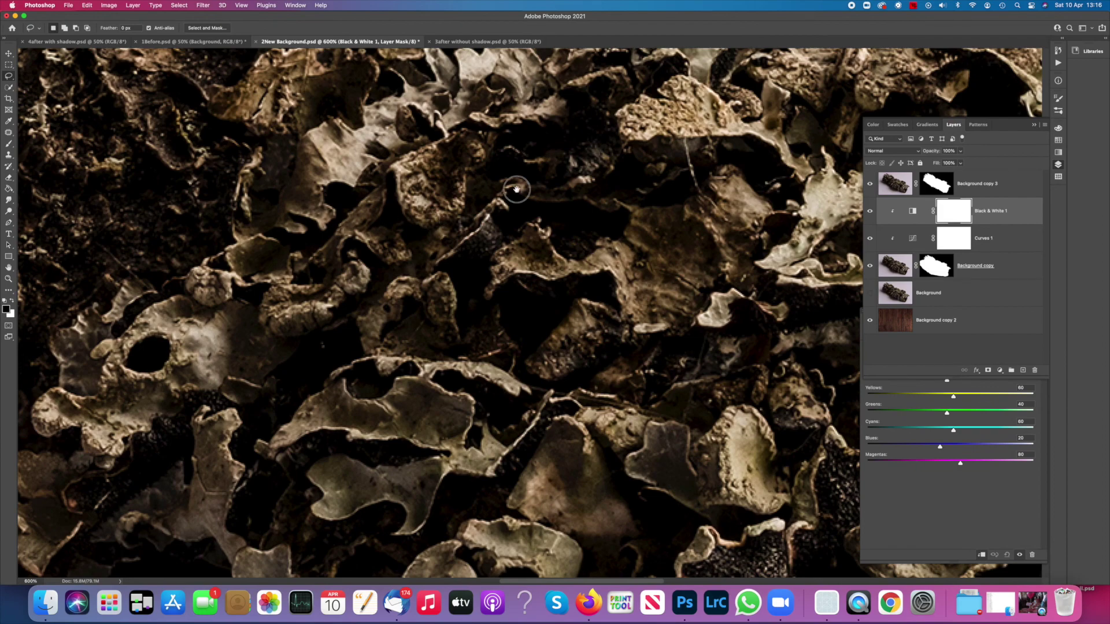
{"action": "left_click_drag", "start_coordinate": [513, 189], "coordinate": [520, 533]}
{"action": "left_click_drag", "start_coordinate": [582, 322], "coordinate": [573, 408]}
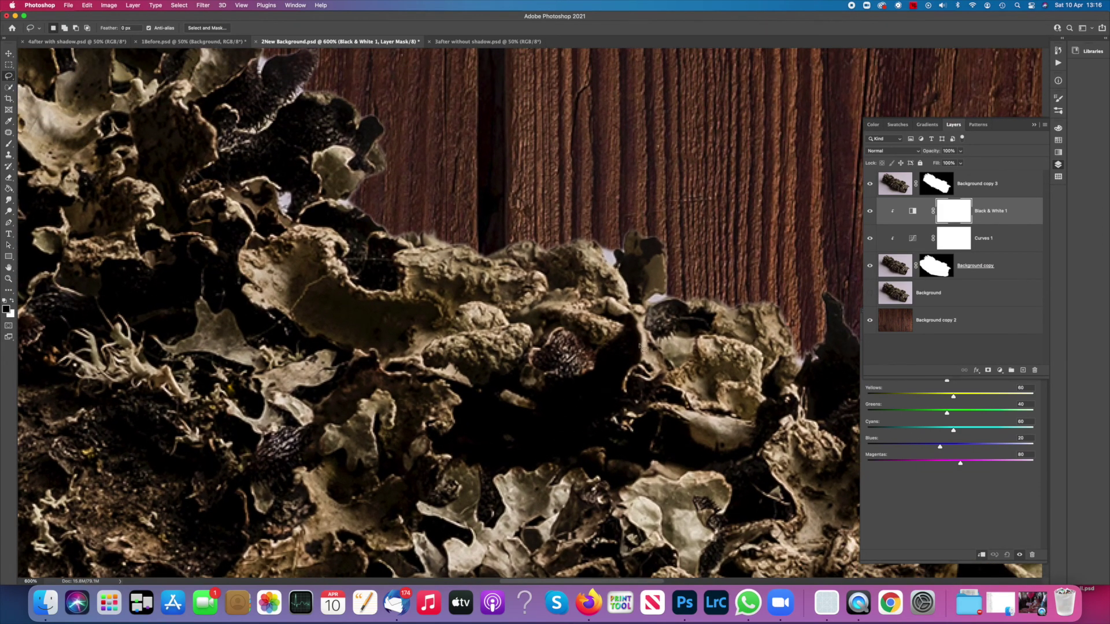
{"action": "left_click", "coordinate": [936, 183]}
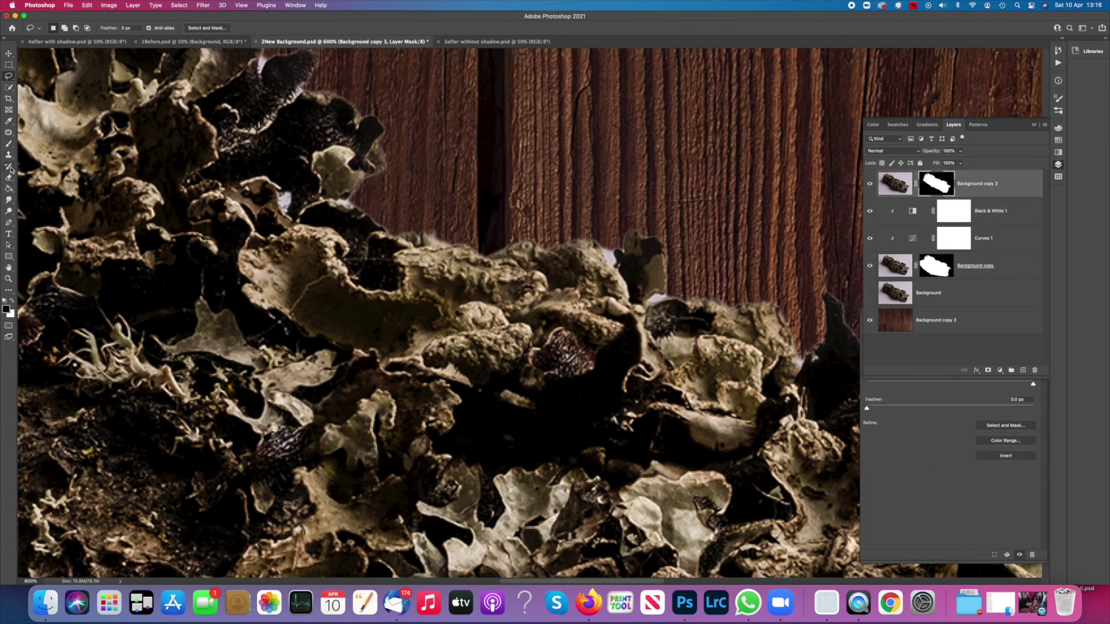
{"action": "left_click", "coordinate": [9, 144]}
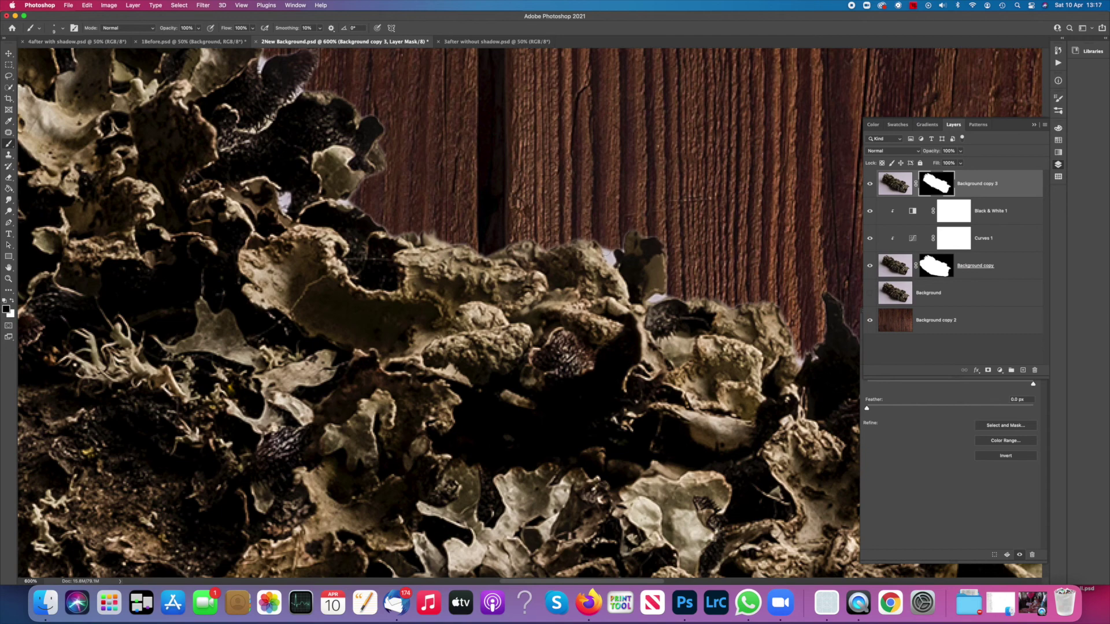
{"action": "left_click_drag", "start_coordinate": [606, 251], "coordinate": [616, 267]}
{"action": "left_click_drag", "start_coordinate": [664, 296], "coordinate": [645, 303]}
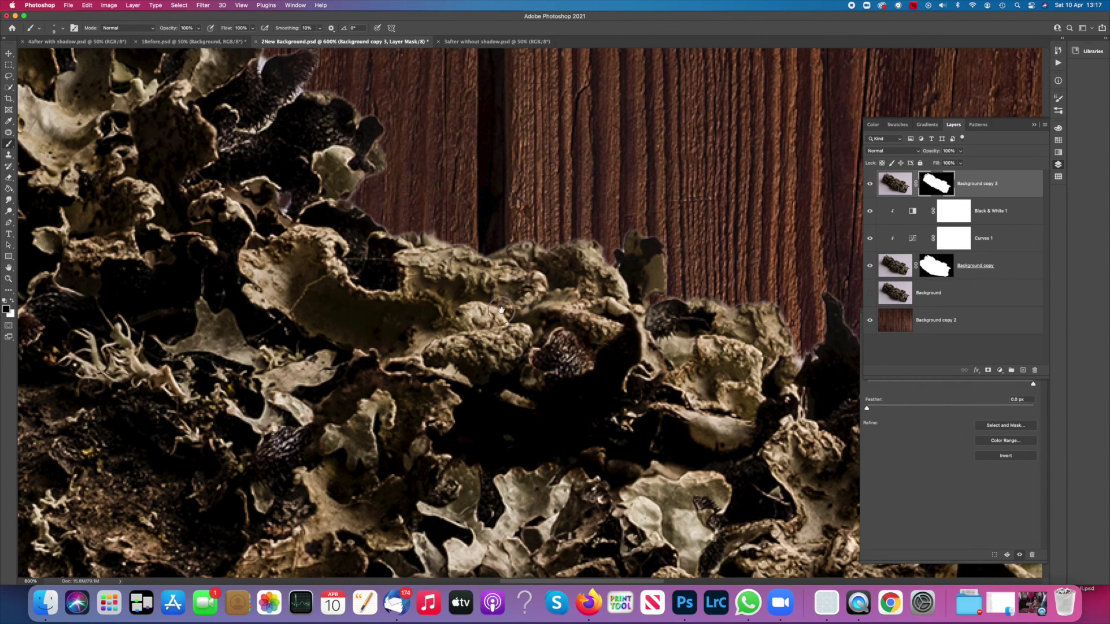
Step: Paint out the remaining fringe along the upper and lower lichen edges, then zoom out
{"action": "left_click_drag", "start_coordinate": [497, 309], "coordinate": [613, 256]}
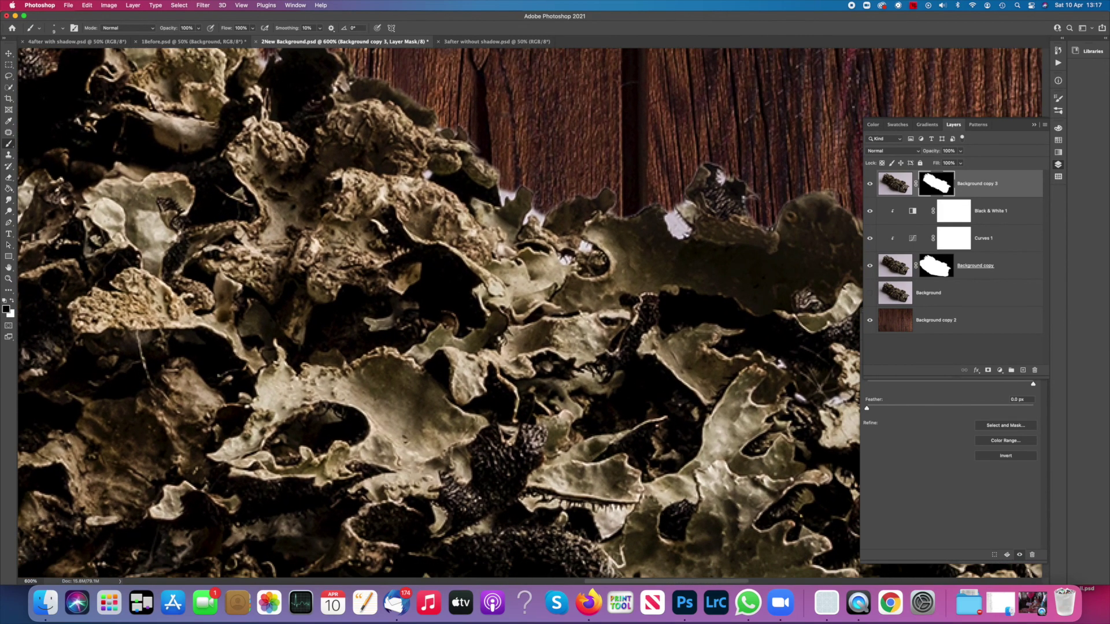
{"action": "mouse_move", "coordinate": [667, 211]}
{"action": "left_mouse_down"}
{"action": "mouse_move", "coordinate": [687, 235]}
{"action": "mouse_move", "coordinate": [673, 217]}
{"action": "left_mouse_up"}
{"action": "mouse_move", "coordinate": [539, 209]}
{"action": "left_mouse_down"}
{"action": "mouse_move", "coordinate": [541, 222]}
{"action": "mouse_move", "coordinate": [502, 202]}
{"action": "mouse_move", "coordinate": [517, 195]}
{"action": "left_mouse_up"}
{"action": "left_click_drag", "start_coordinate": [647, 214], "coordinate": [406, 164]}
{"action": "left_click_drag", "start_coordinate": [659, 300], "coordinate": [672, 303]}
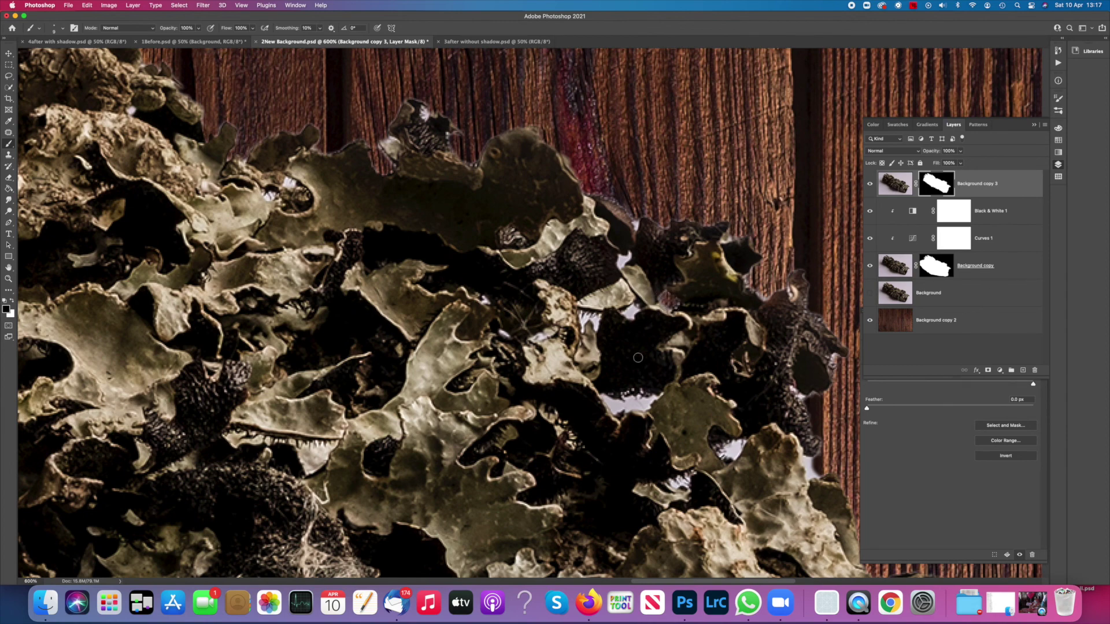
{"action": "left_click_drag", "start_coordinate": [606, 404], "coordinate": [653, 399]}
{"action": "key", "text": "super+1"}
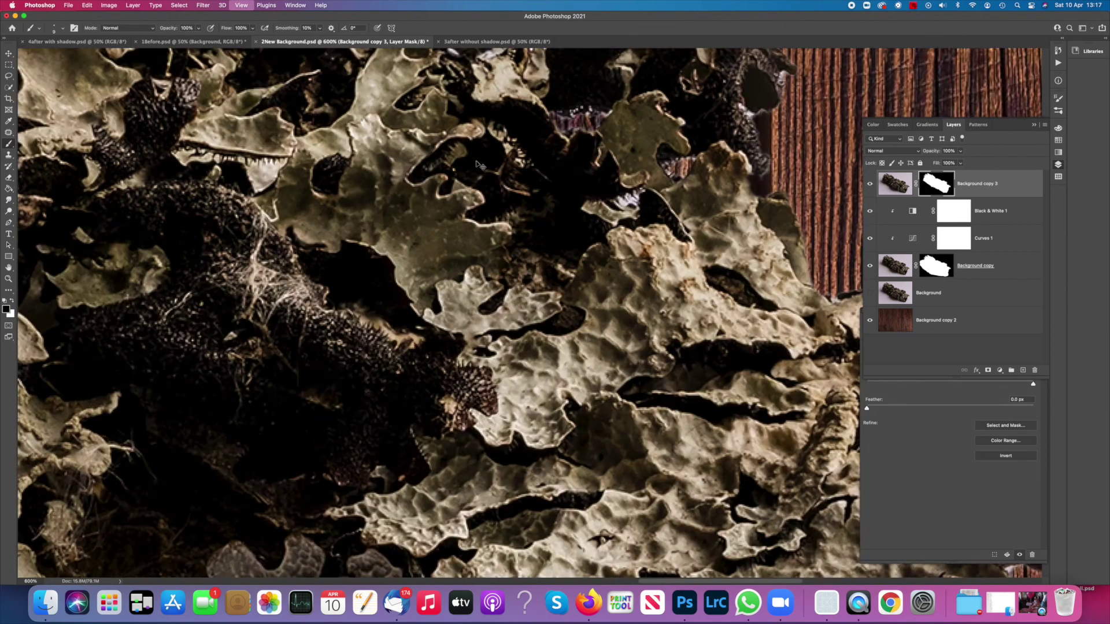
{"action": "key", "text": "super+minus"}
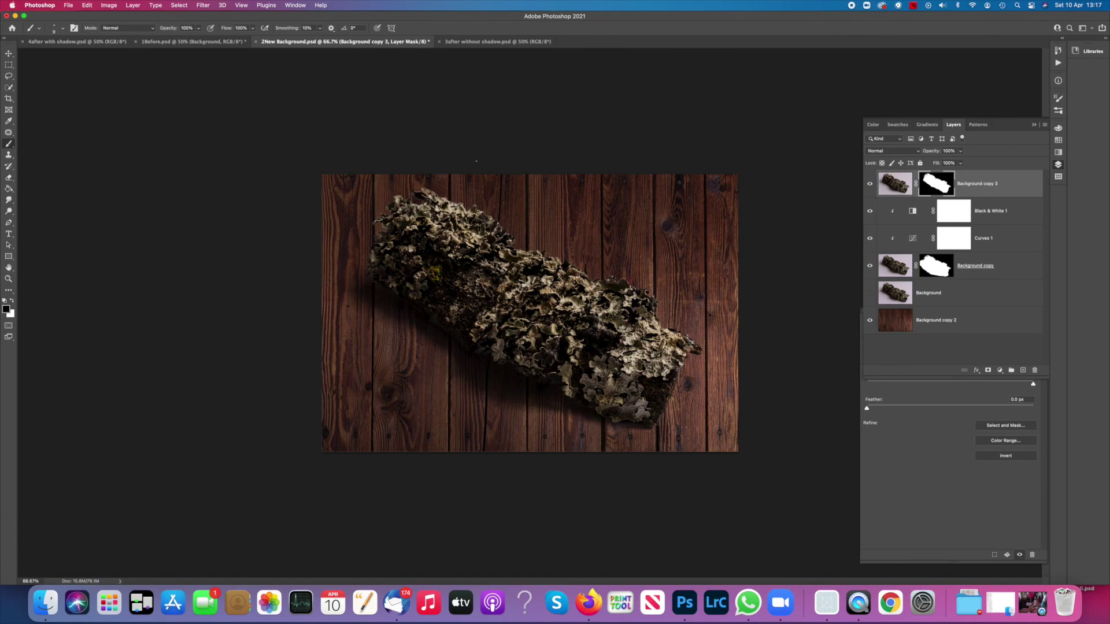